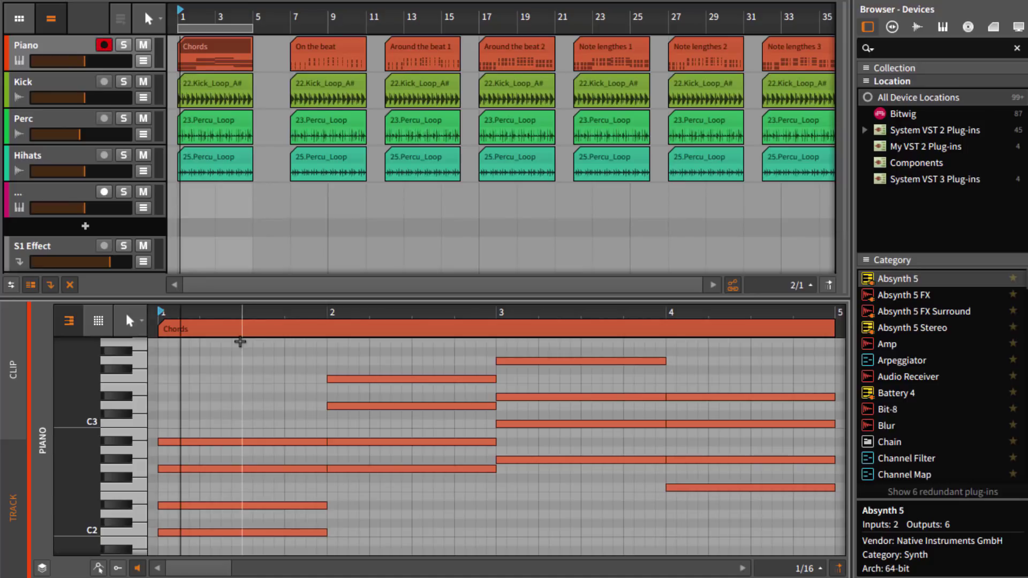
Play back the Chords clip and the On the beat clip on the Piano track.
key(space)
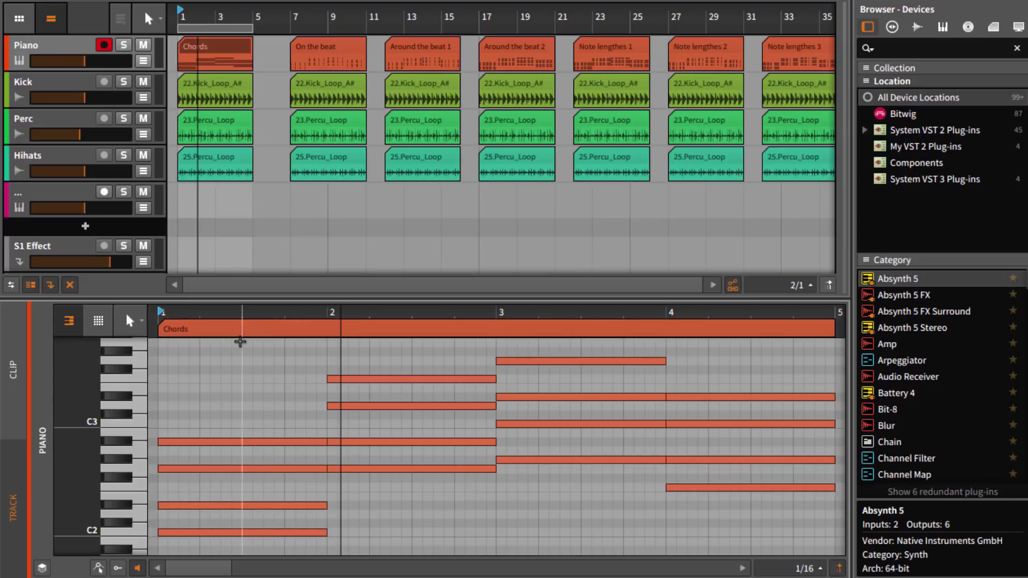
click(315, 45)
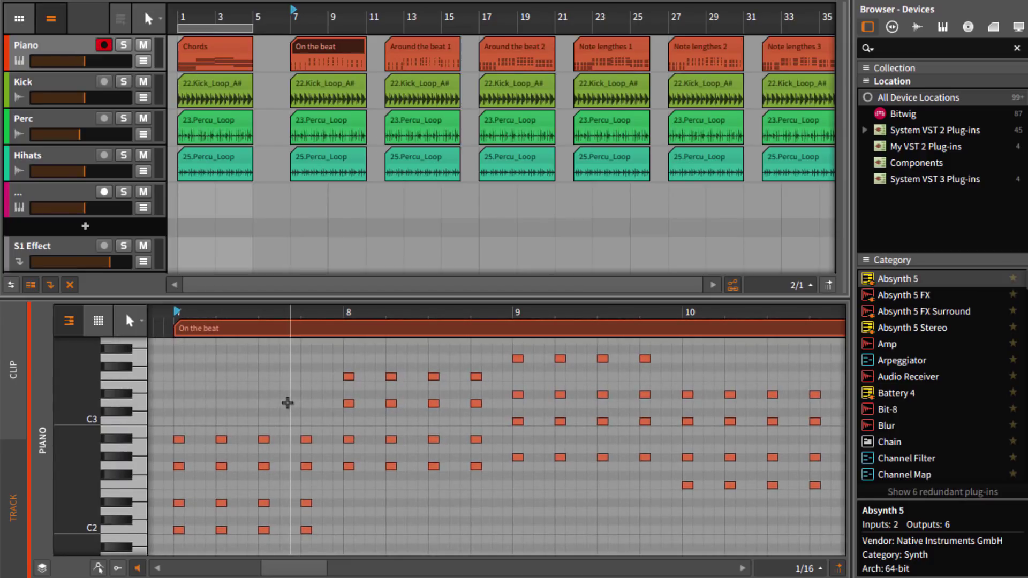
key(space)
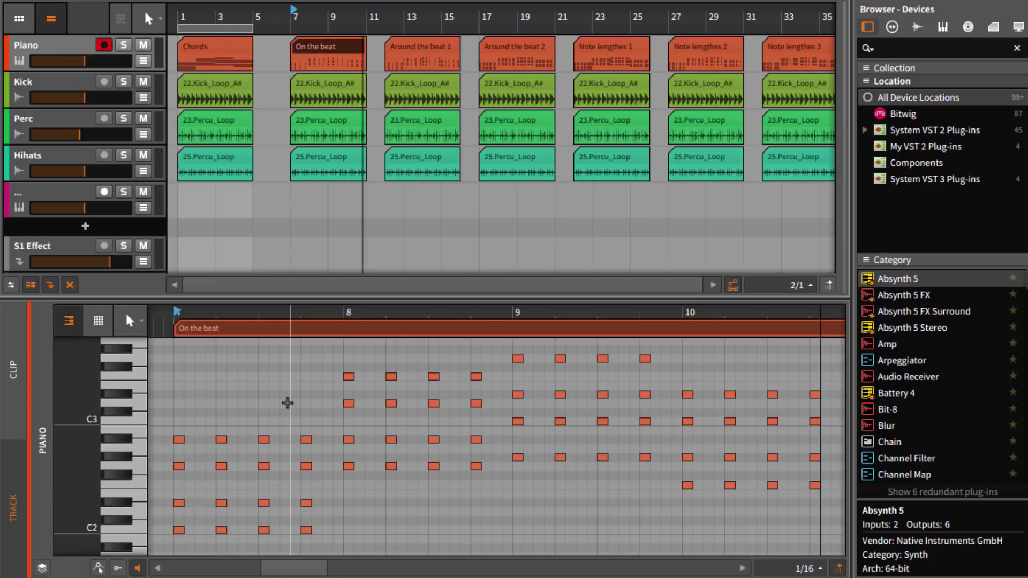
Open the Around the beat 1 clip, play it back and examine its note placement.
click(414, 47)
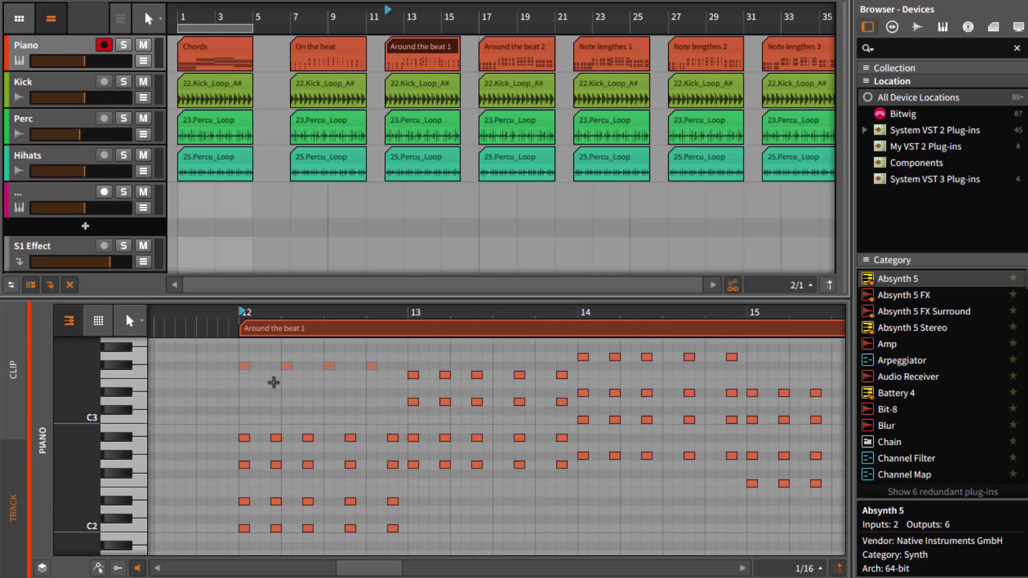
scroll(250, 417, right, 3)
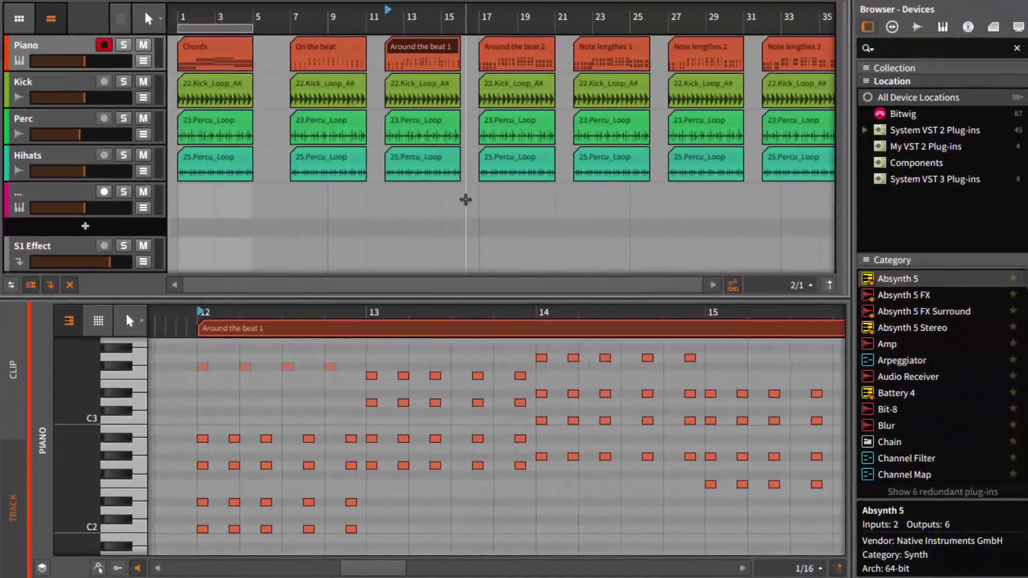
key(space)
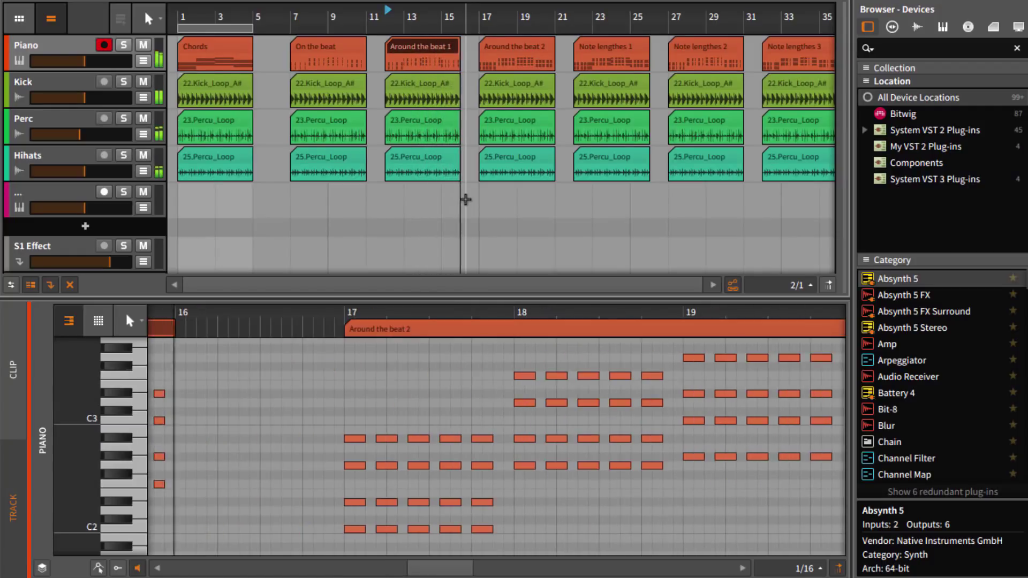
key(space)
scroll(259, 434, left, 3)
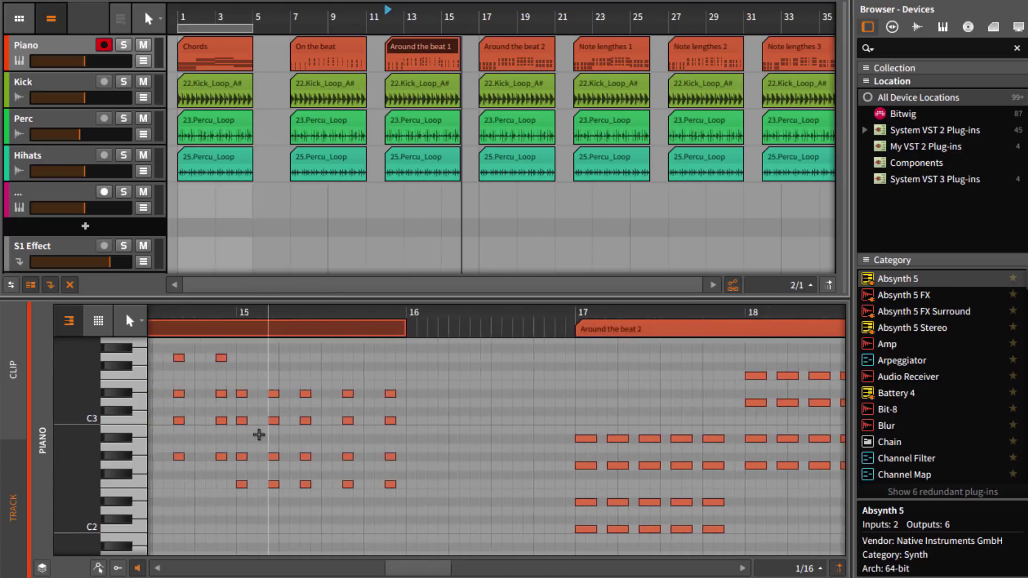
scroll(259, 435, left, 1)
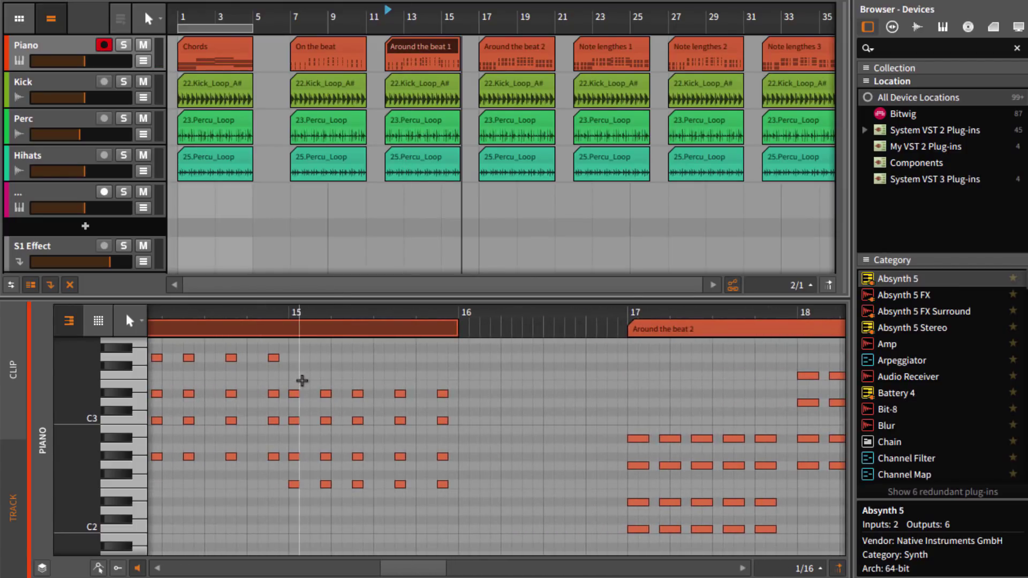
Play back the Around the beat 2 clip and compare its notes with the Around the beat 1 clip.
click(518, 37)
scroll(253, 424, left, 1)
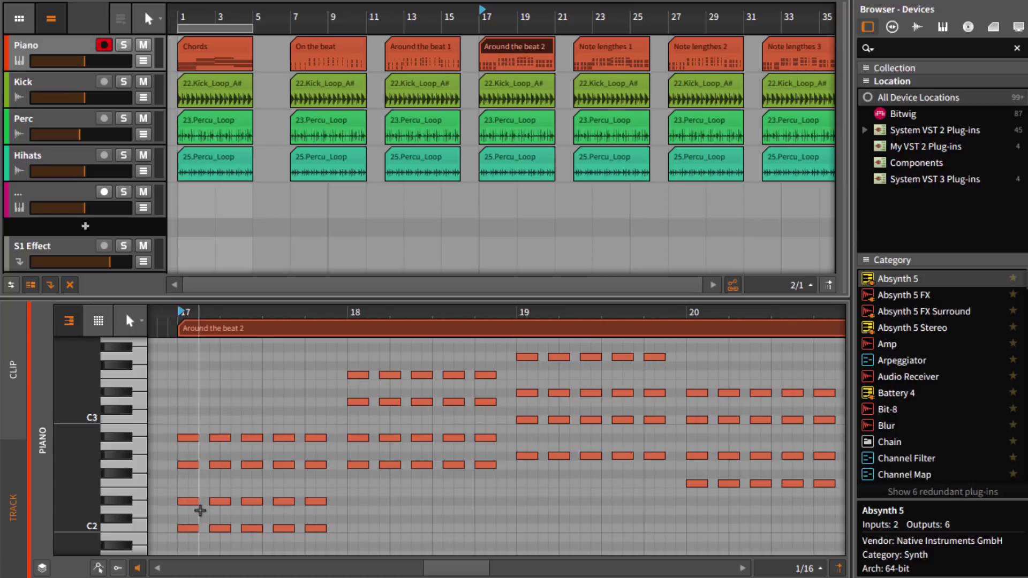
key(space)
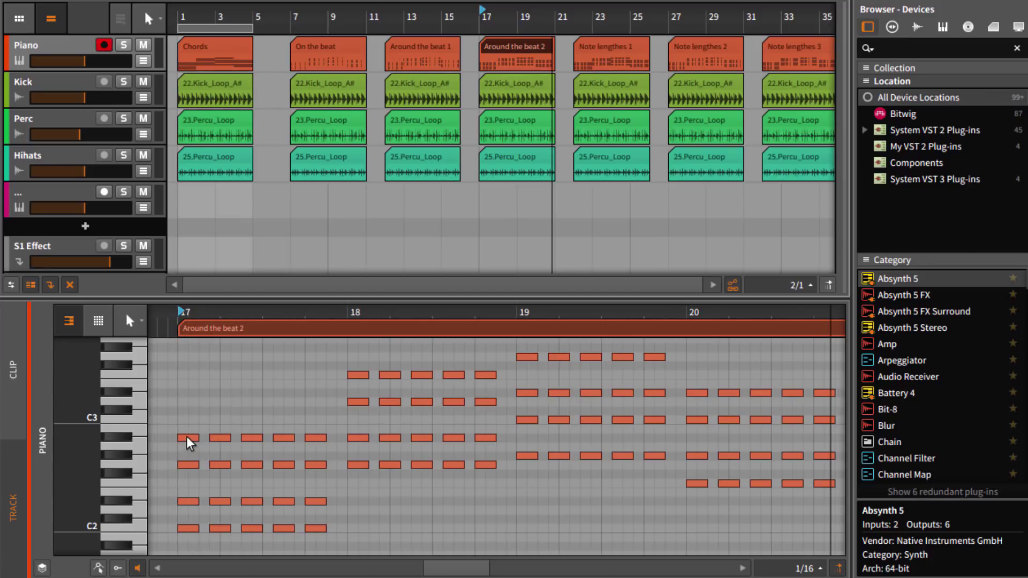
click(421, 40)
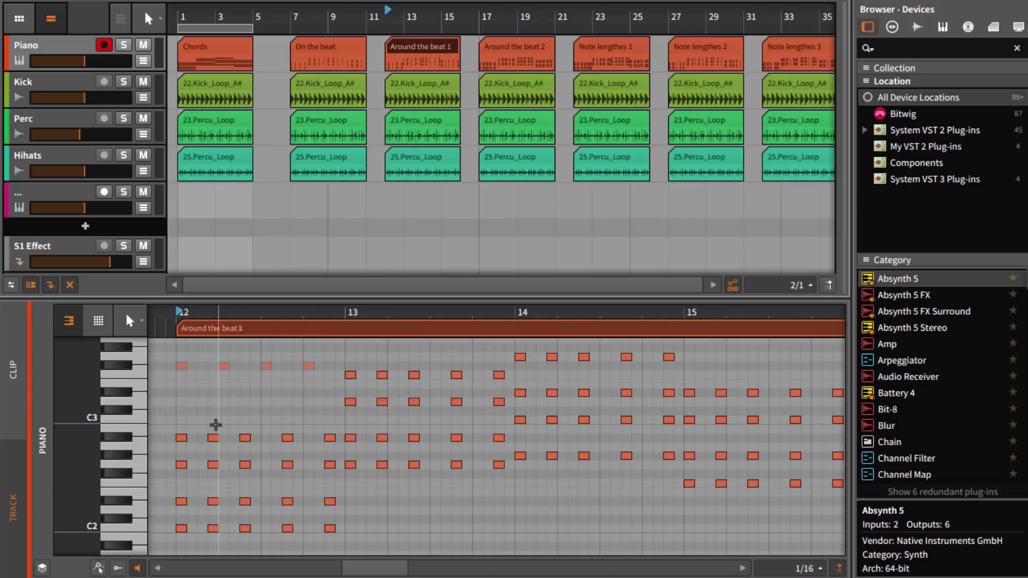
Audition the Note lengthes 1, Note lengthes 2 and Note lengthes 3 clips on the Piano track.
click(603, 47)
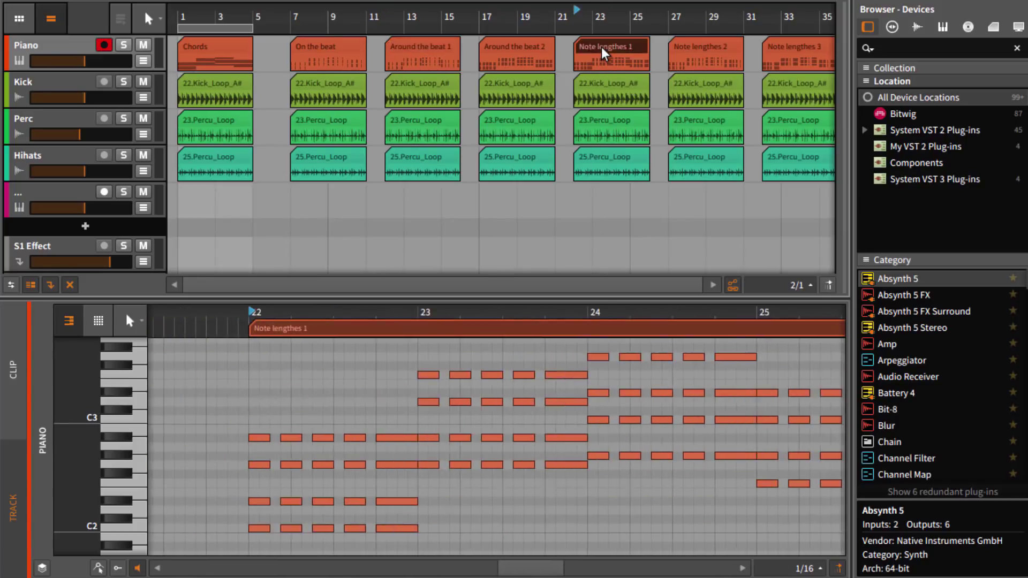
key(space)
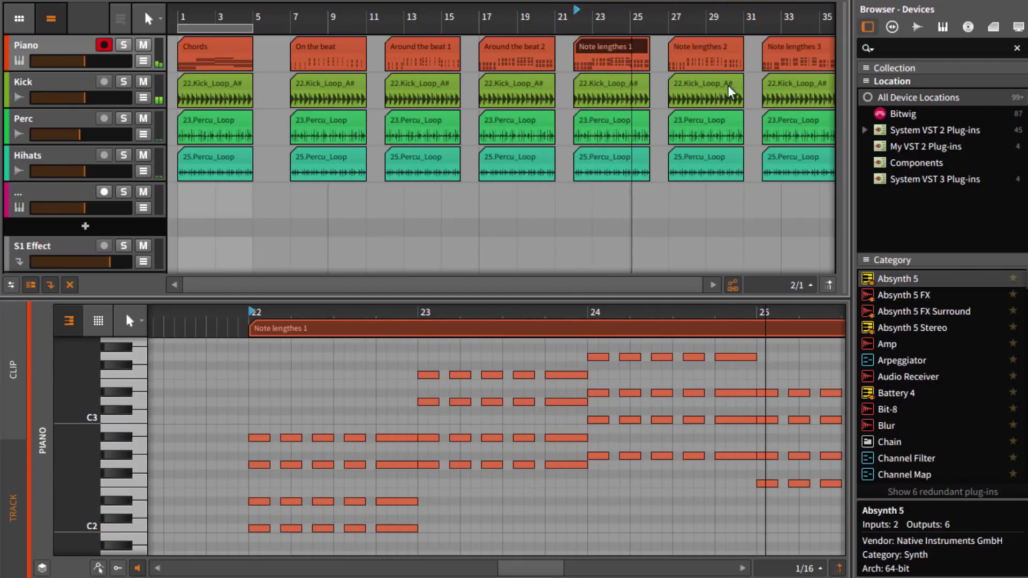
click(698, 43)
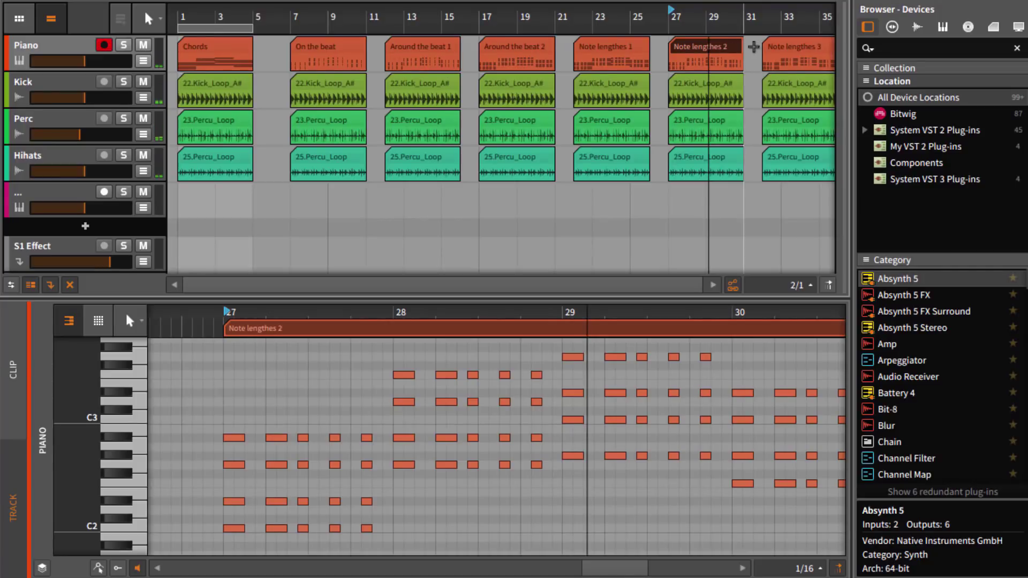
click(772, 48)
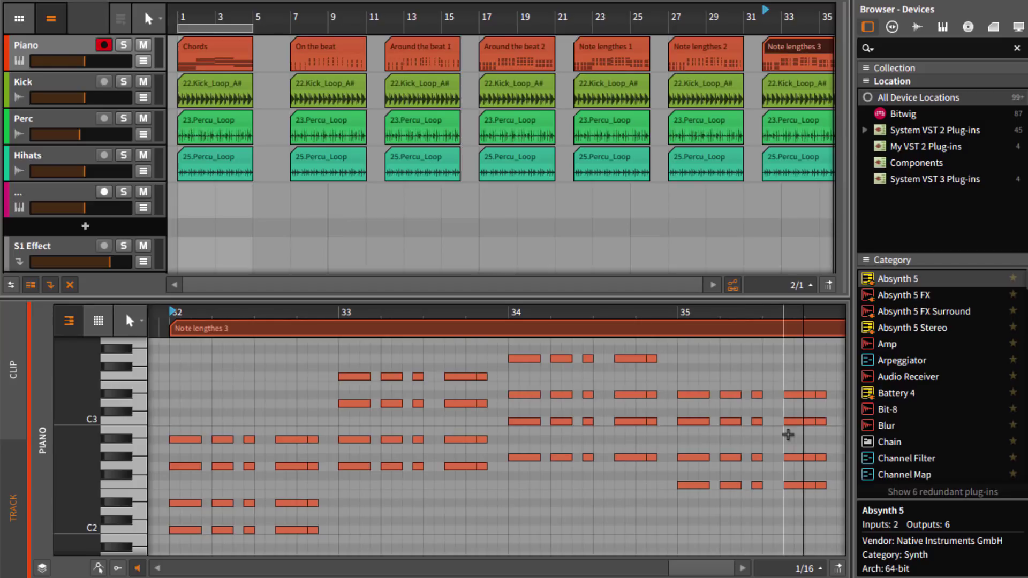
Compare the notes of the Chords clip with those of the Note lengthes 3 clip, ending on the Chords clip.
click(216, 48)
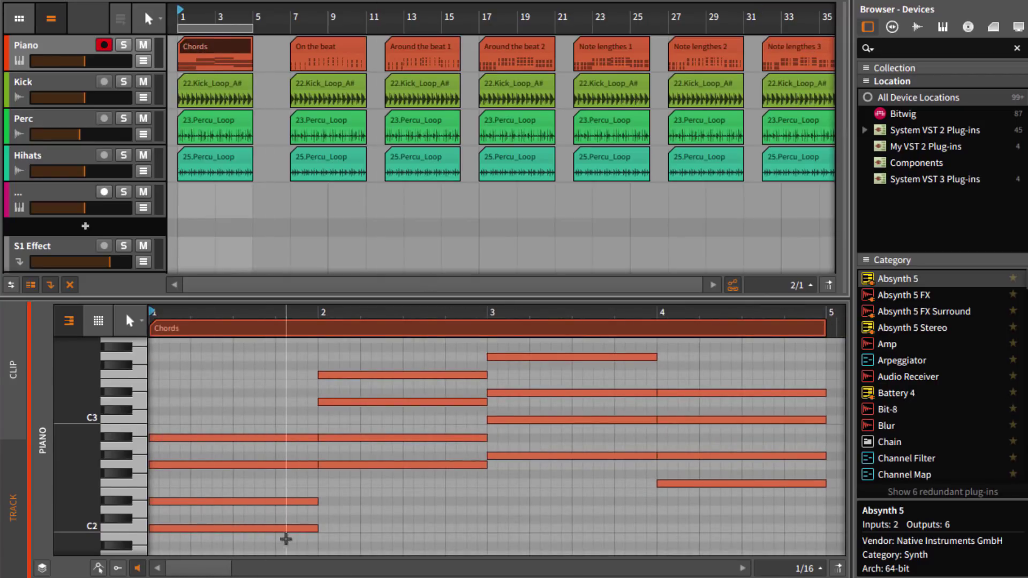
click(787, 47)
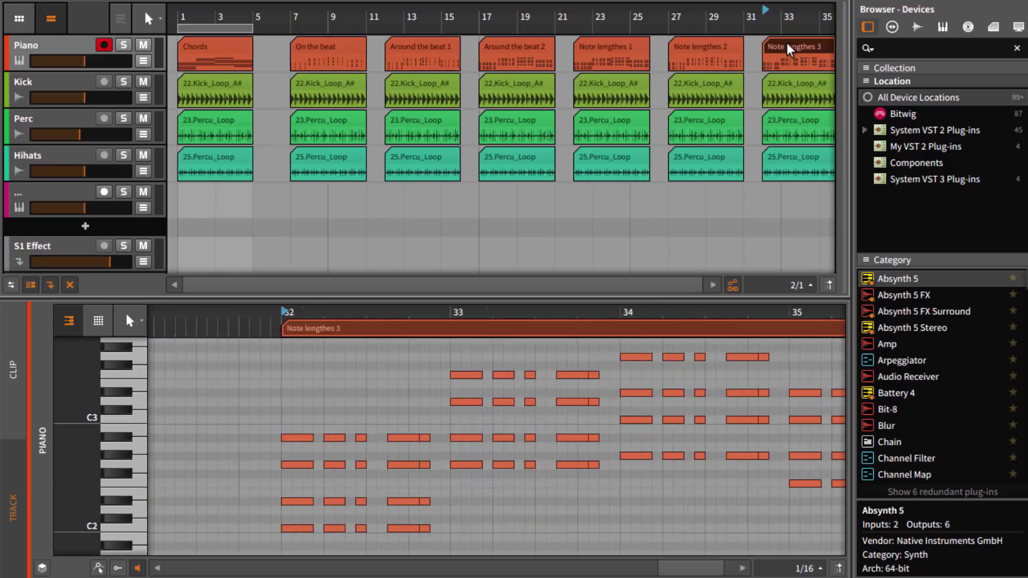
click(188, 44)
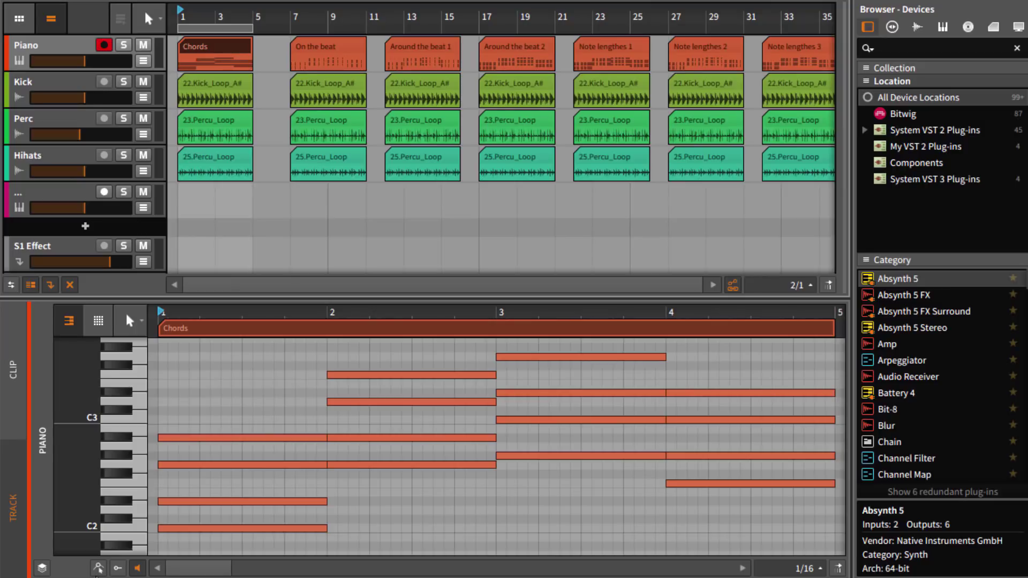
Enable the ChordPotion device on the Piano track and open its plug-in window, clear of the device chain's left end.
key(d)
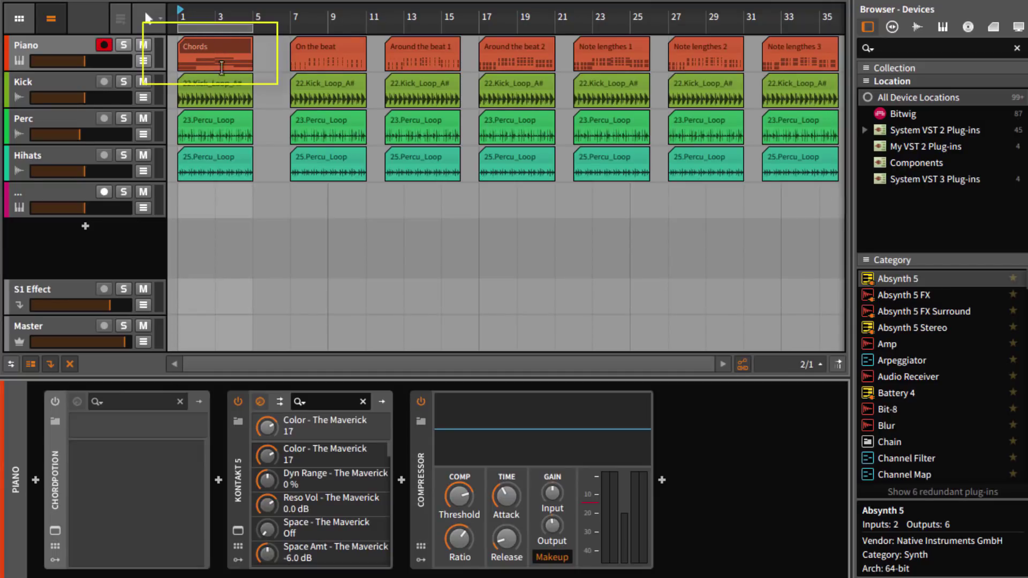
click(56, 402)
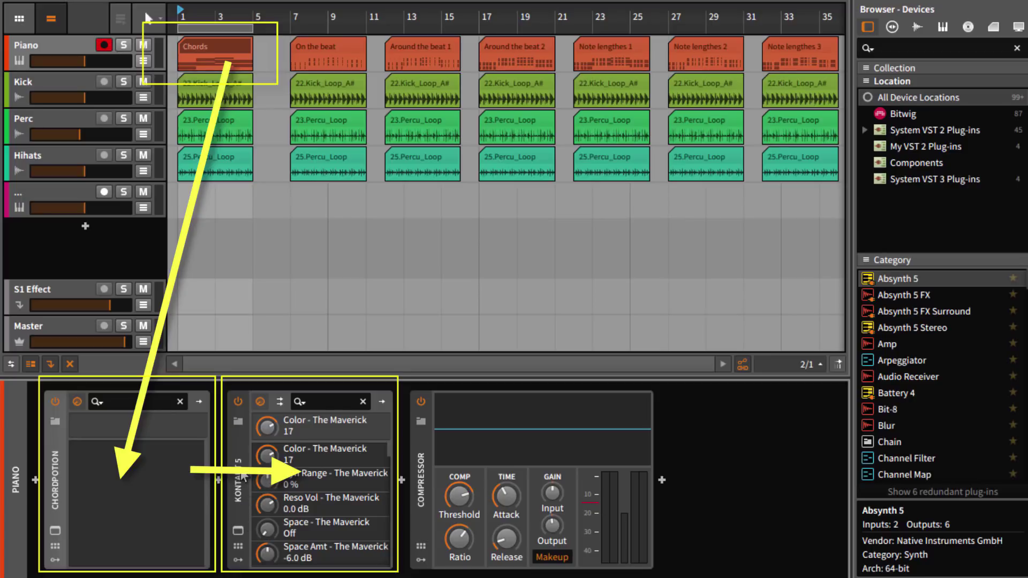
click(54, 530)
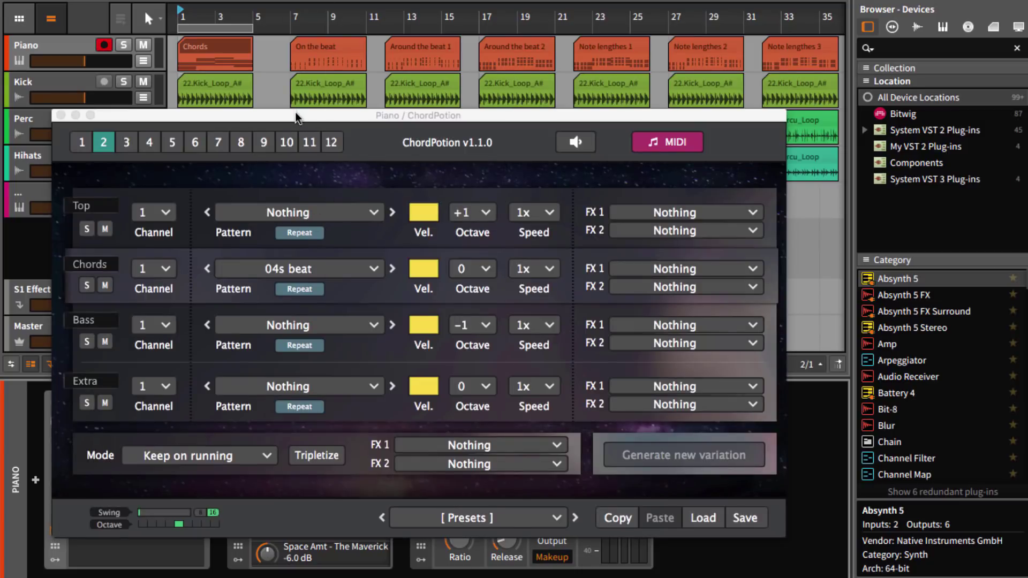
drag(295, 112, 397, 101)
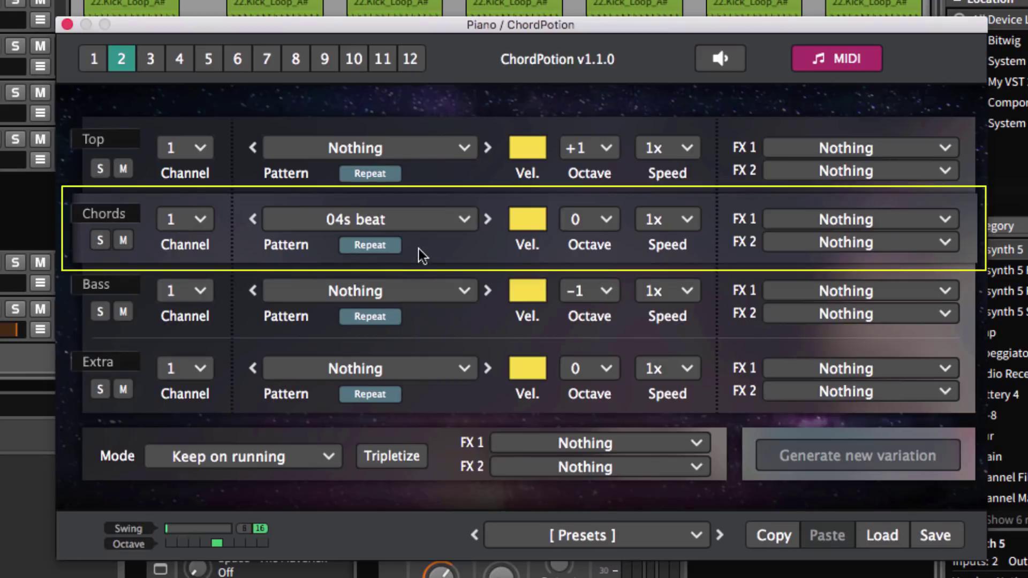
Look through the patterns available for ChordPotion's Chords row and audition the 04s beat pattern on the Chords clip.
click(466, 219)
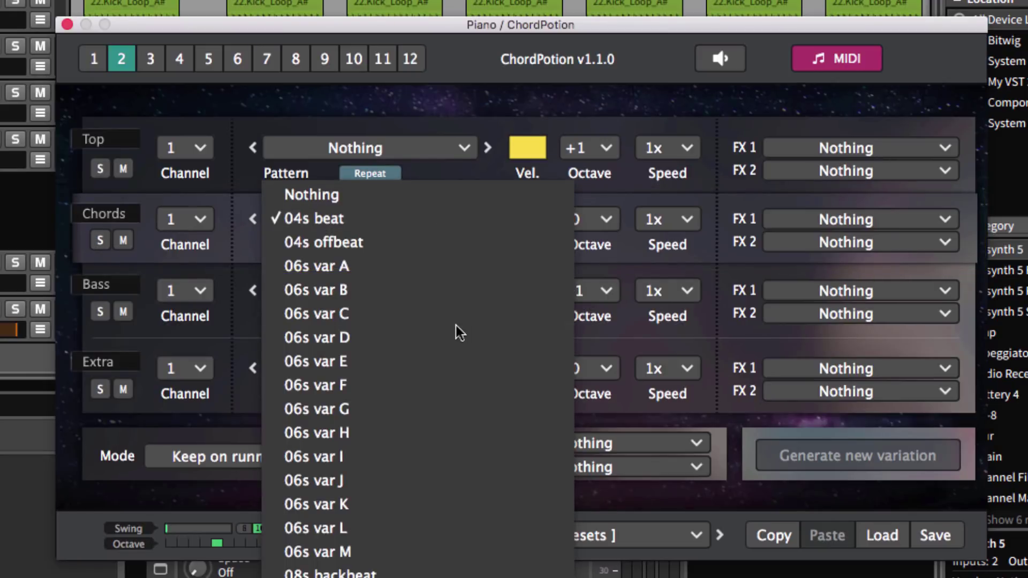
scroll(455, 329, down, 5)
scroll(455, 325, down, 20)
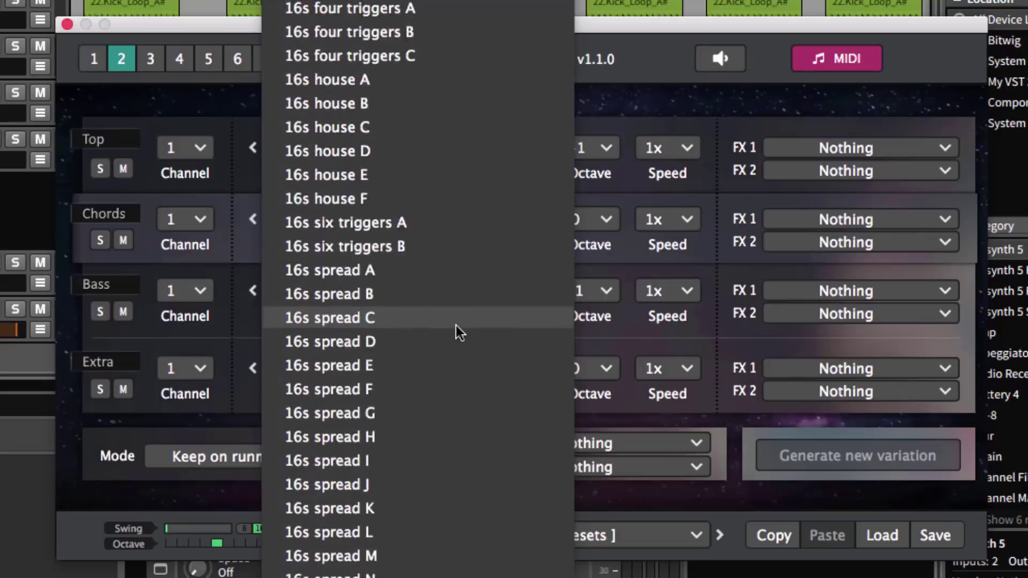
scroll(455, 326, down, 5)
scroll(455, 326, up, 20)
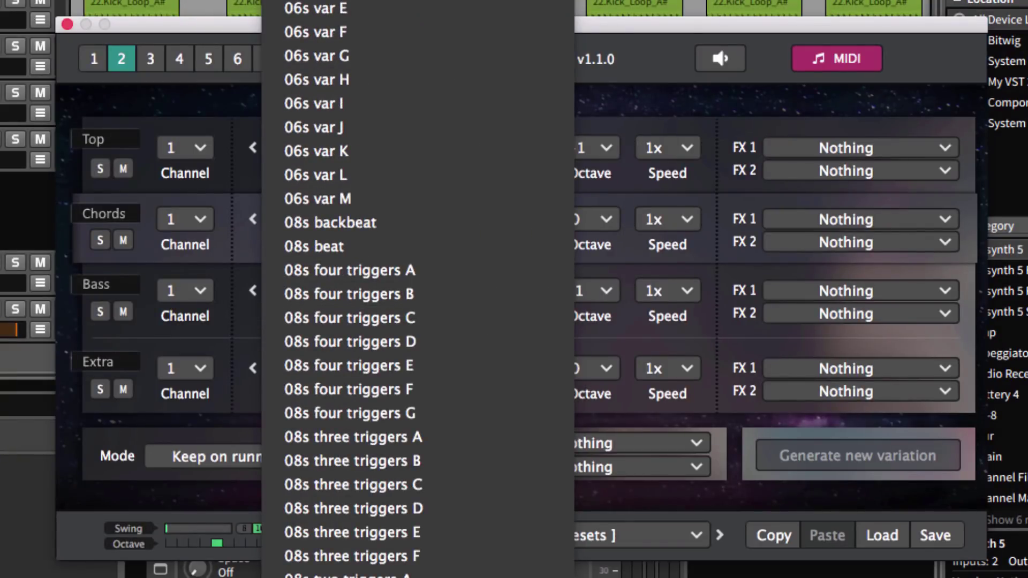
key(Escape)
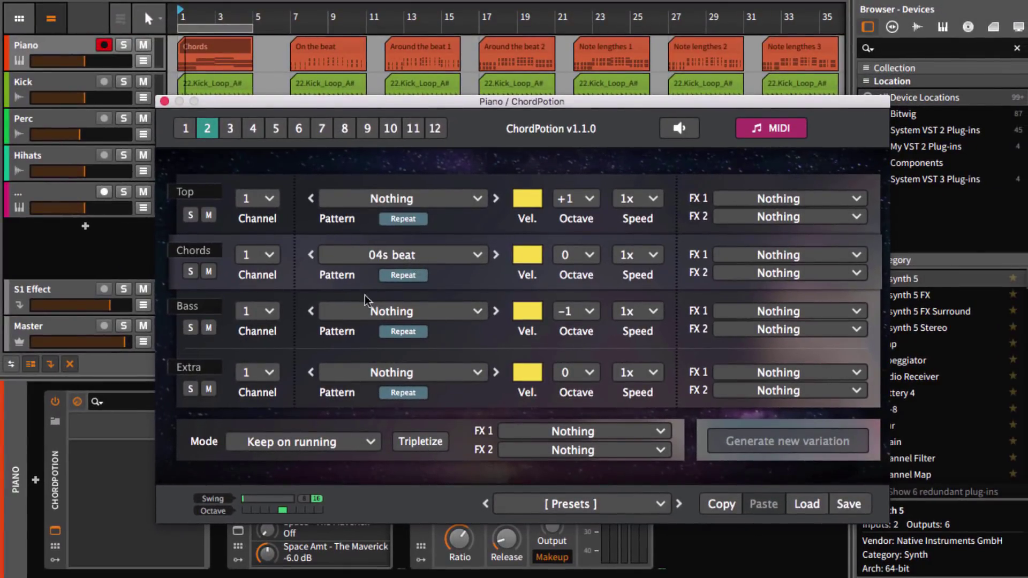
key(space)
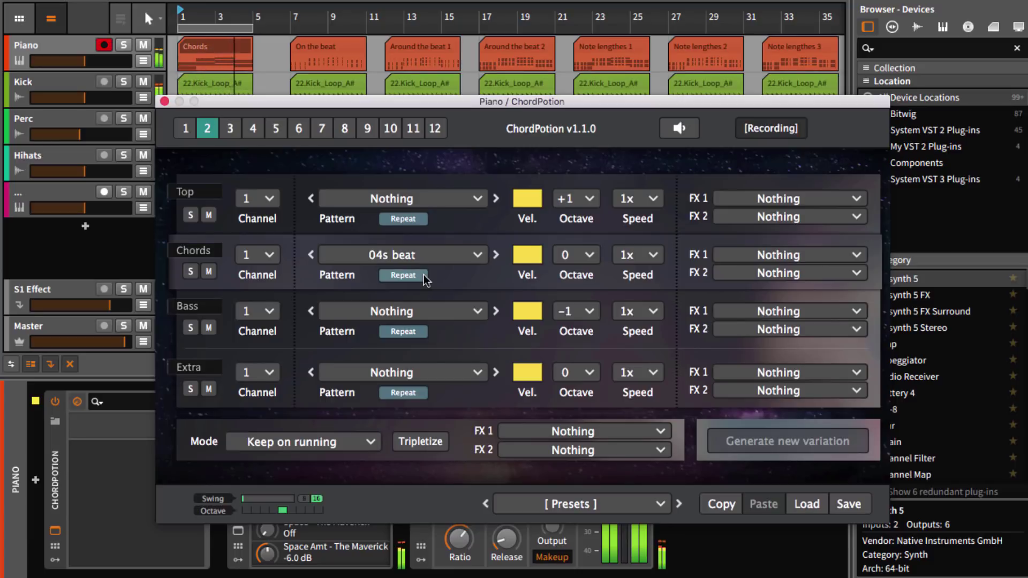
key(space)
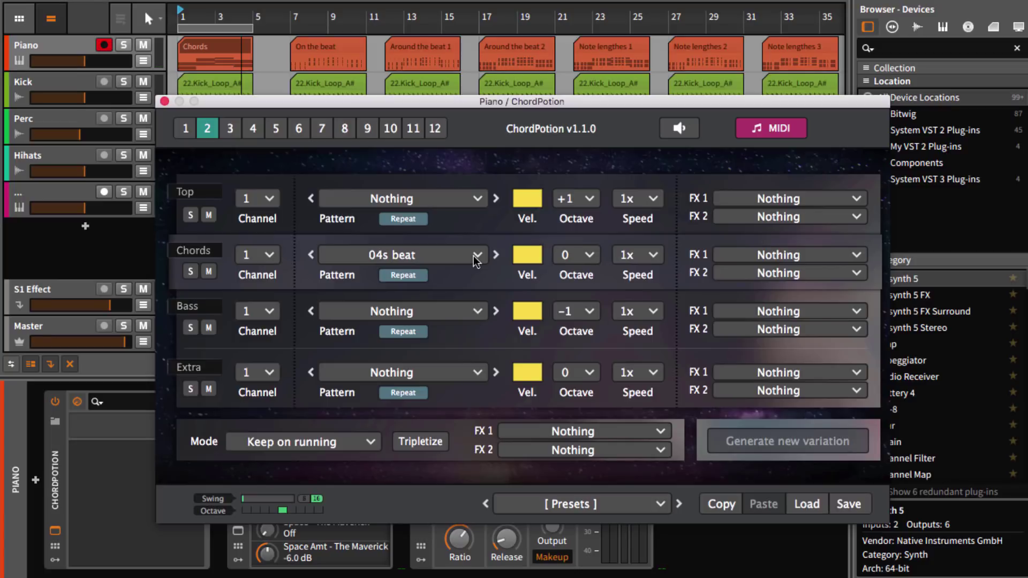
Set the Chords row's pattern to 04s offbeat and audition it with the Chords clip.
click(473, 256)
click(453, 270)
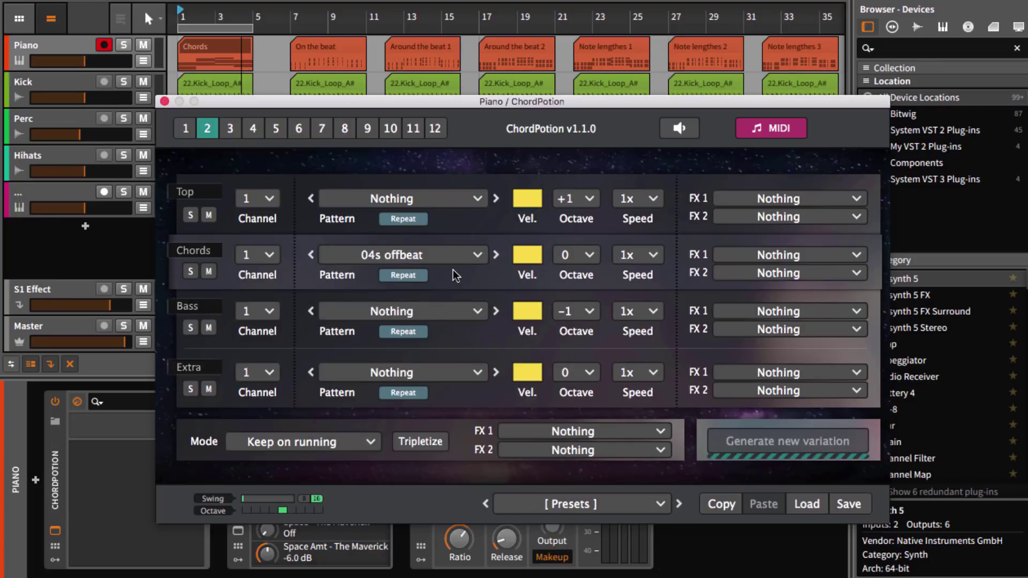
key(space)
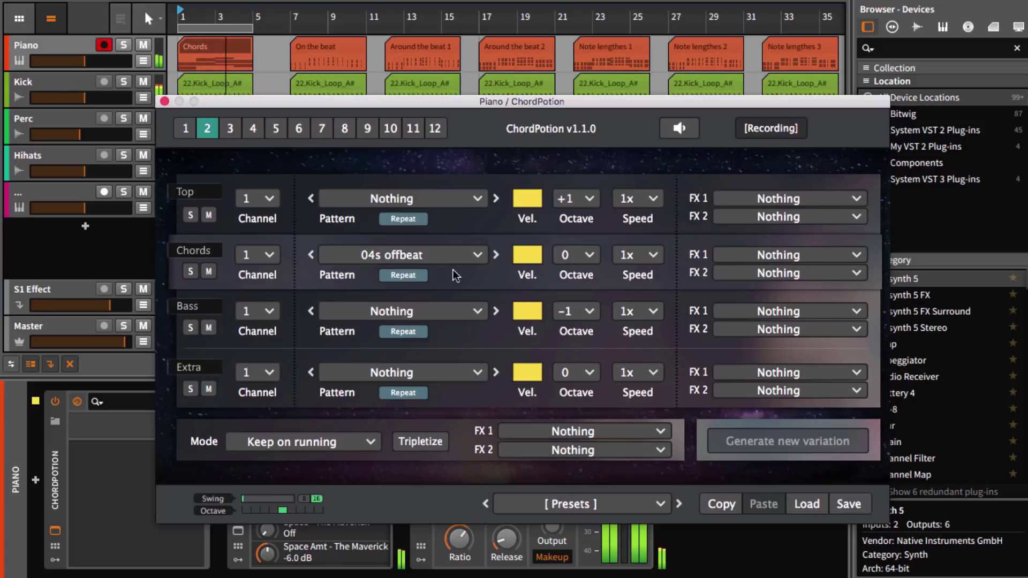
key(space)
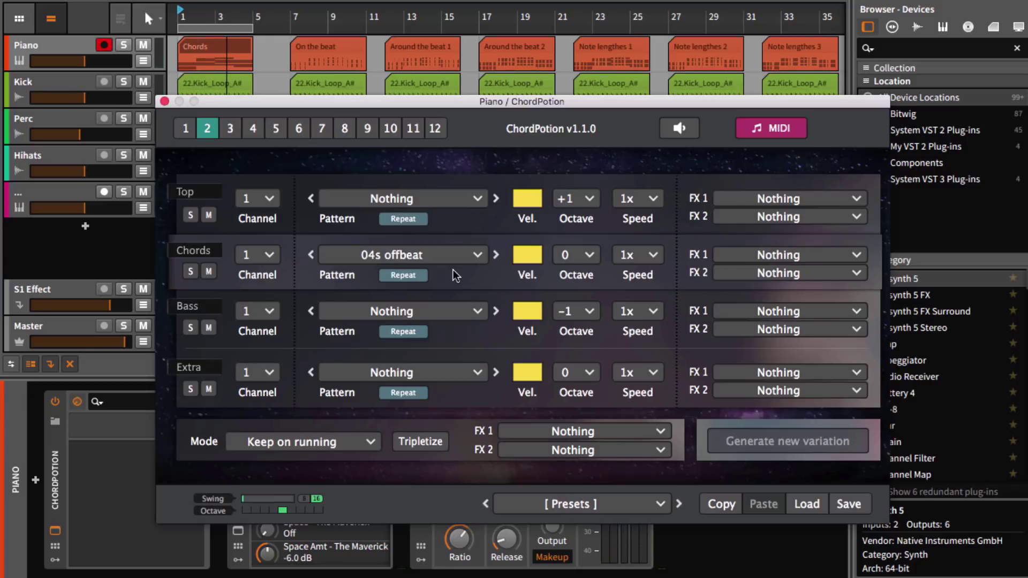
Set ChordPotion's mode to Restart on chord change.
click(370, 442)
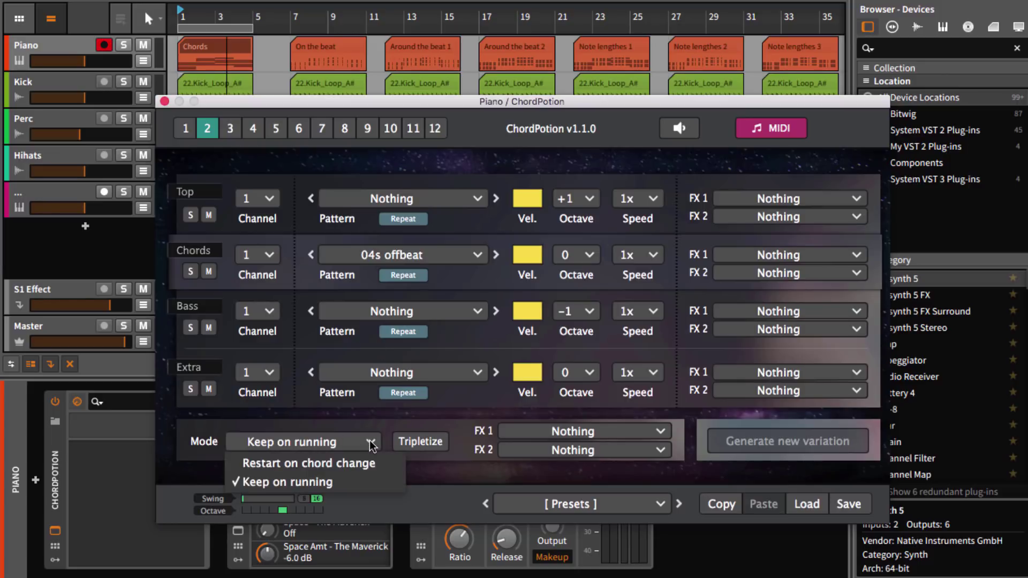
click(200, 441)
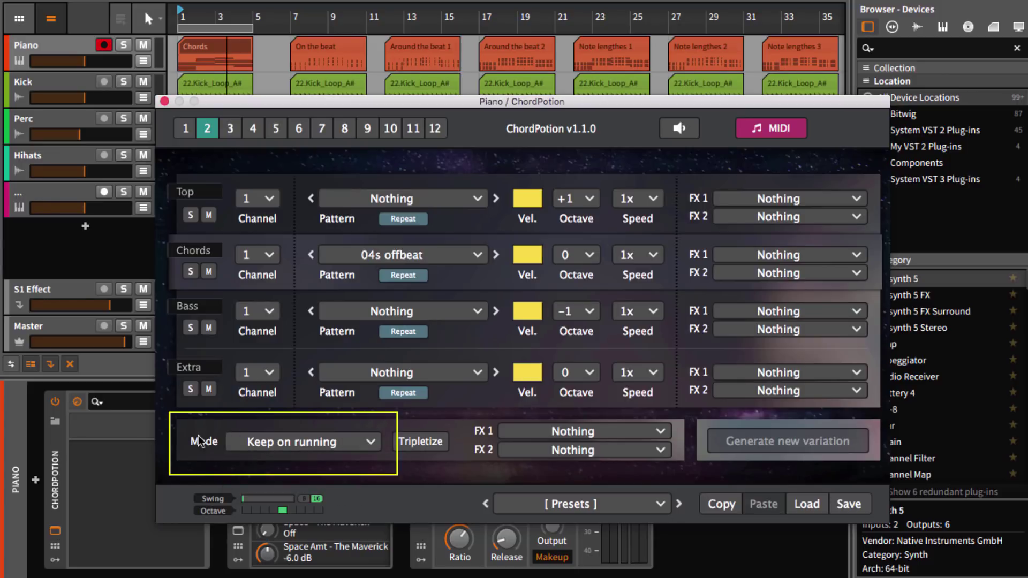
click(365, 447)
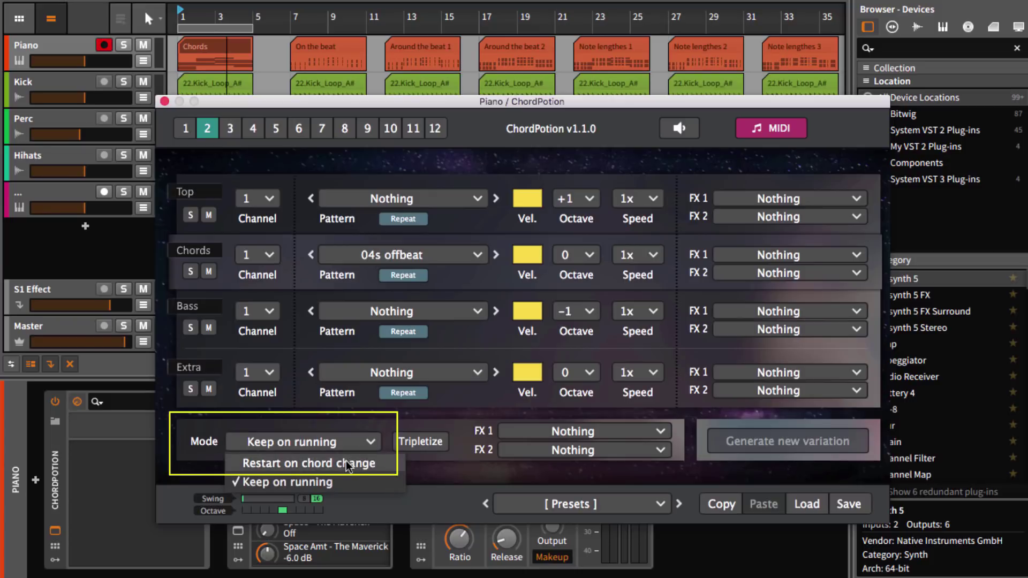
click(346, 464)
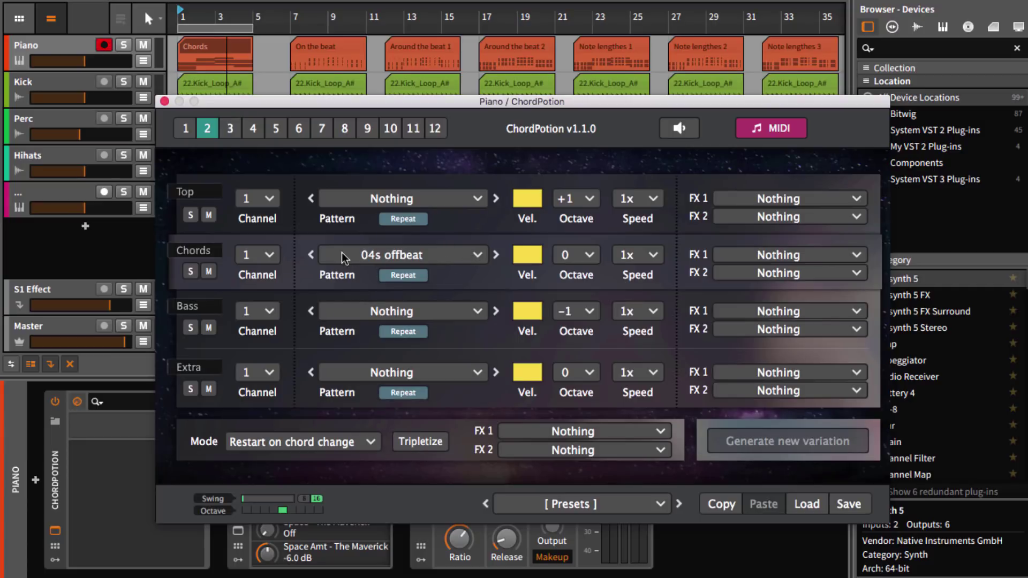
Set the Chords row's pattern to 16s house A and audition it with the Chords clip.
click(472, 255)
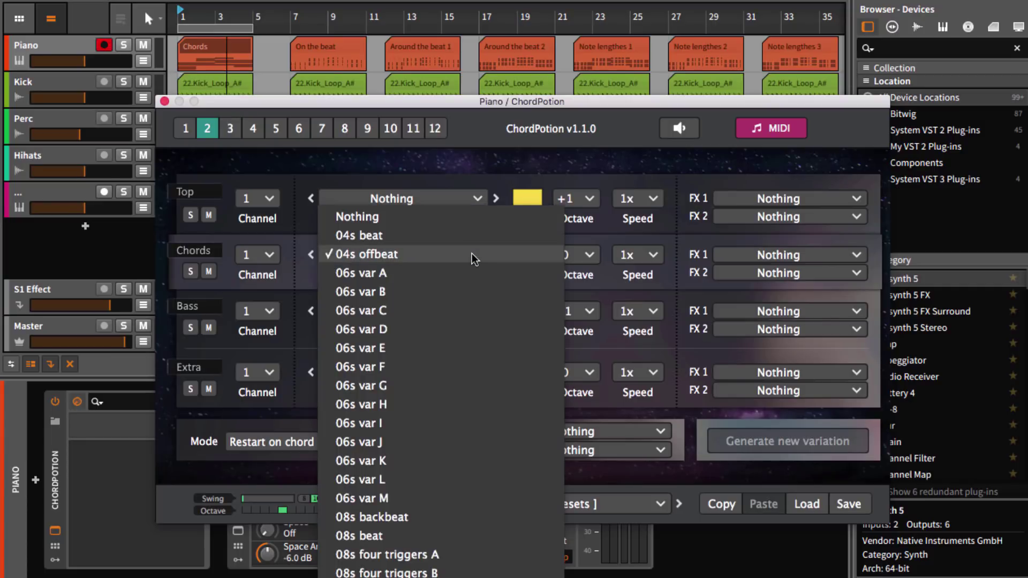
scroll(498, 442, down, 10)
scroll(498, 442, down, 12)
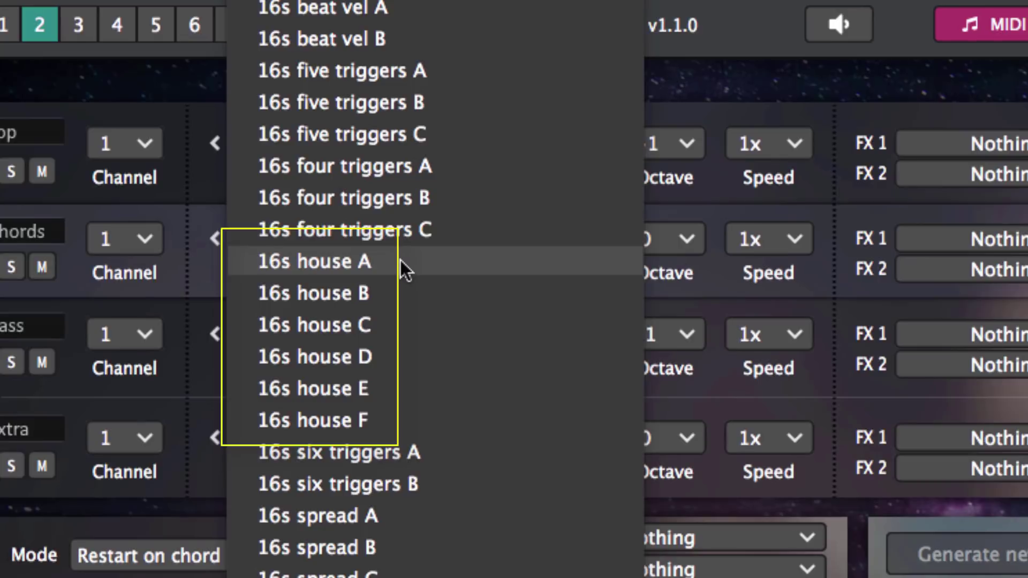
click(368, 259)
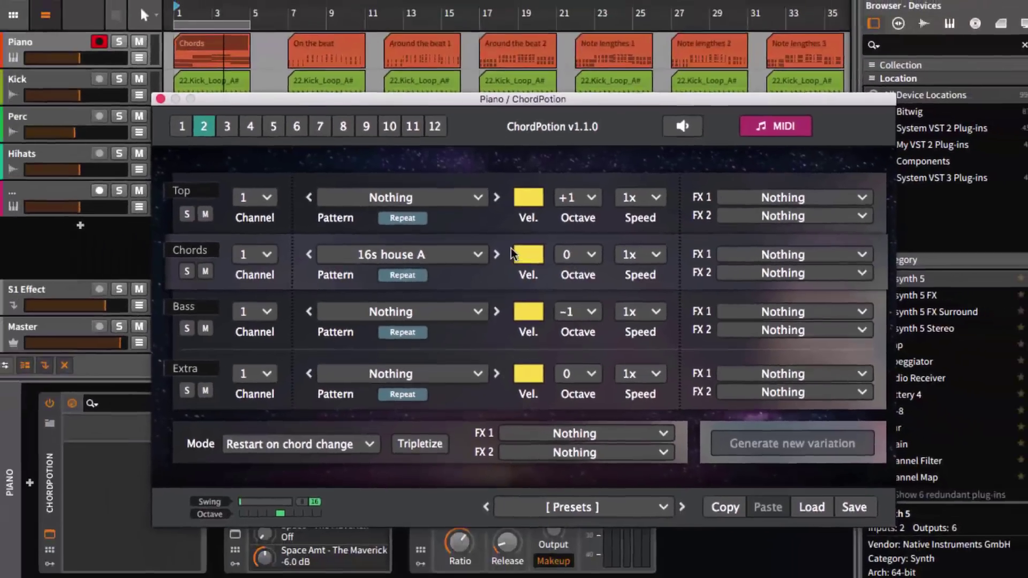
key(space)
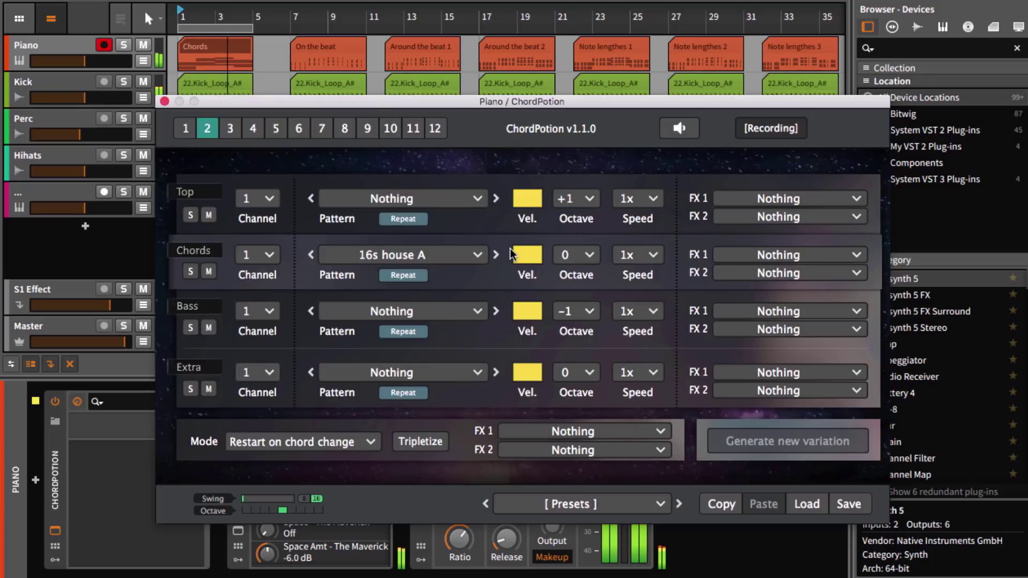
Advance the Chords row through the 16s house B and 16s house C patterns during playback, and stop playback.
click(496, 255)
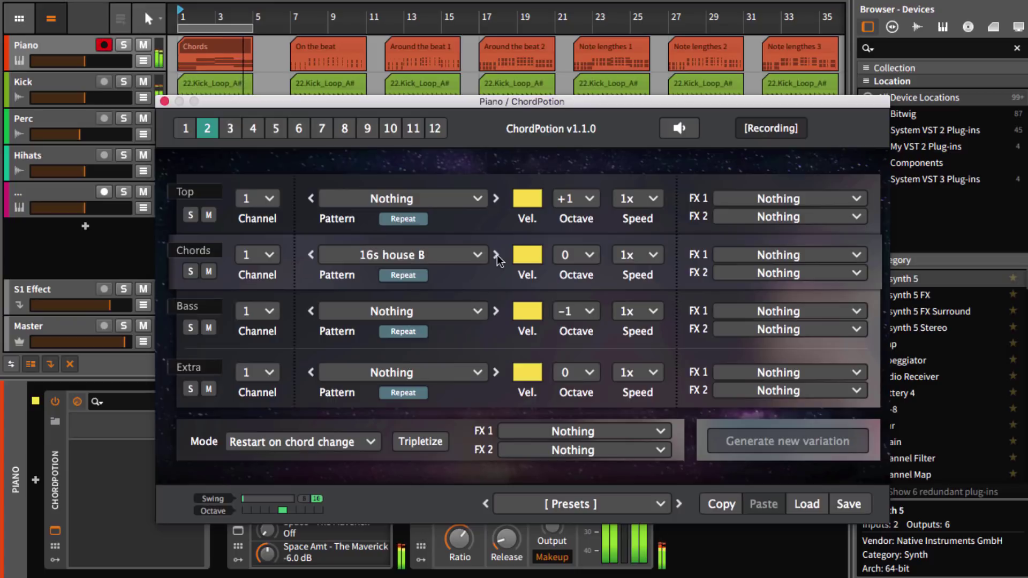
click(496, 255)
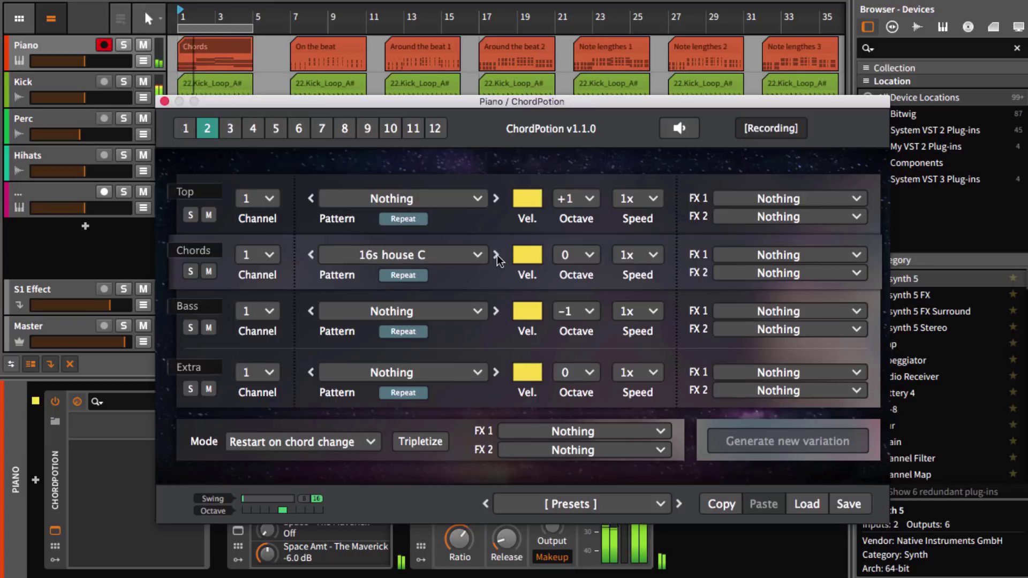
key(space)
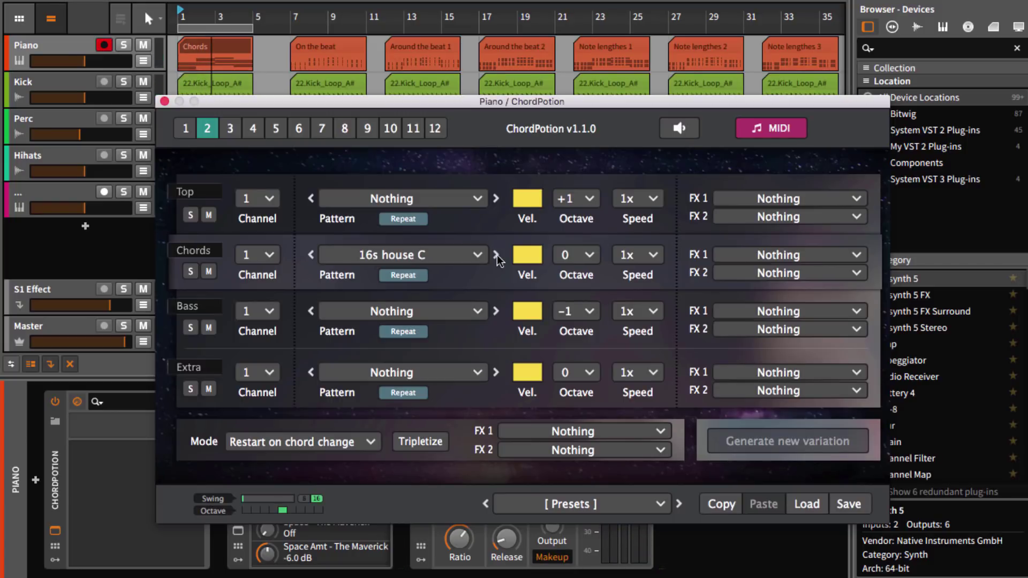
Set the Chords row's pattern to 16s house D and play the Chords clip so that ChordPotion captures the MIDI.
drag(442, 105, 407, 113)
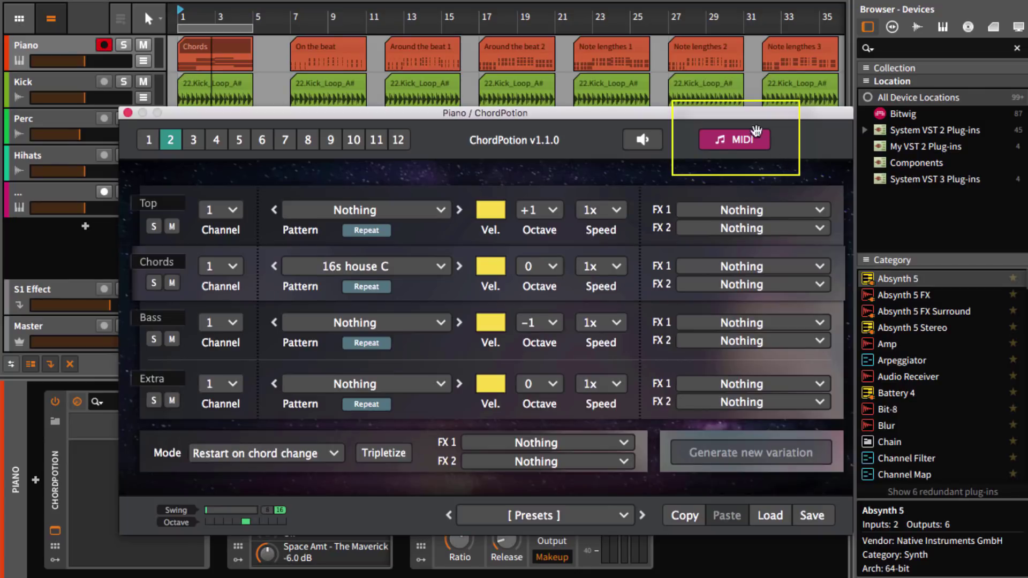
click(768, 140)
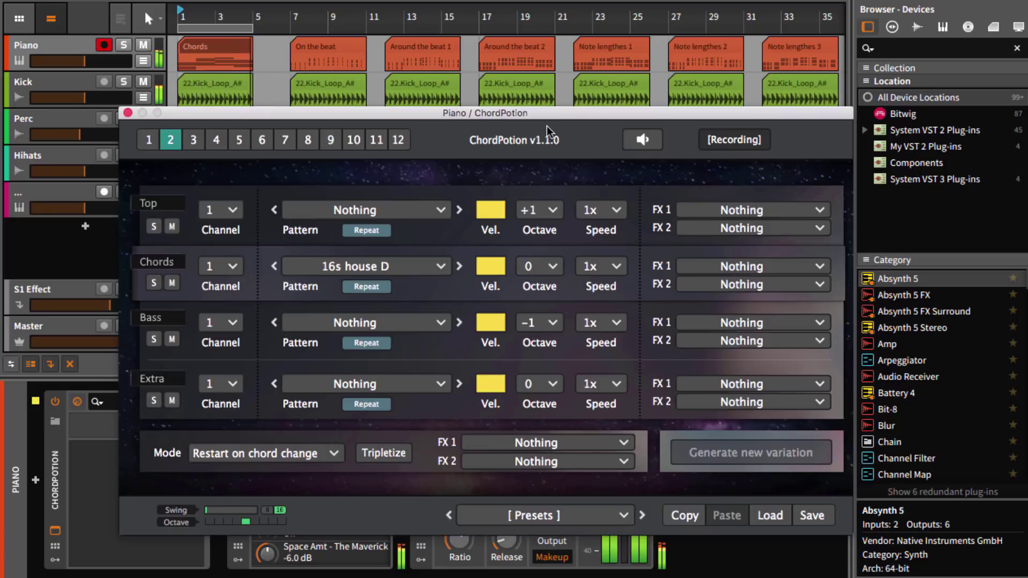
key(space)
Place ChordPotion's captured MIDI at bar 1 of the empty track below Hihats and view the clip's notes in the editor.
drag(540, 115, 541, 269)
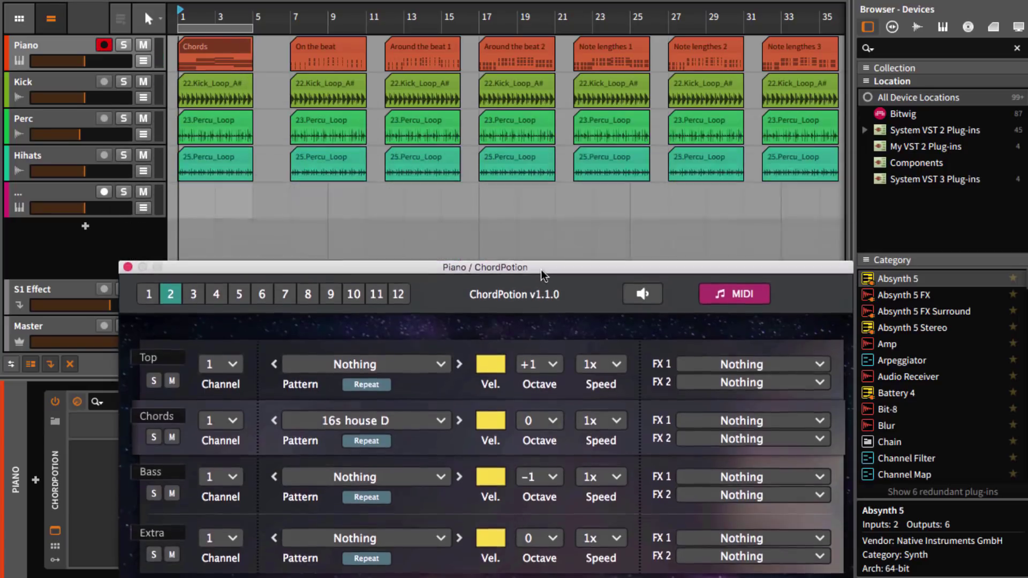
drag(747, 289, 177, 203)
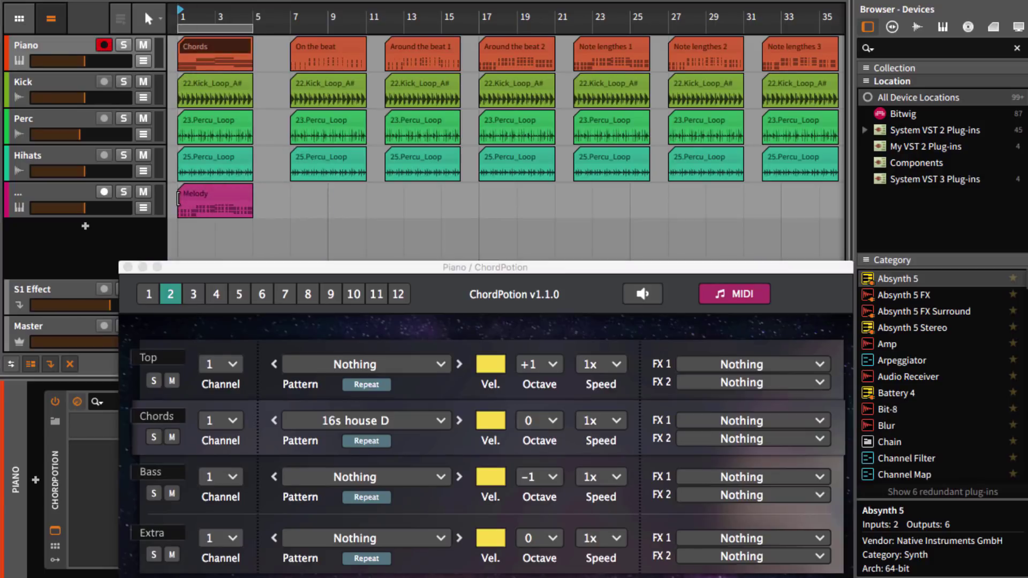
double_click(214, 201)
drag(214, 266, 823, 170)
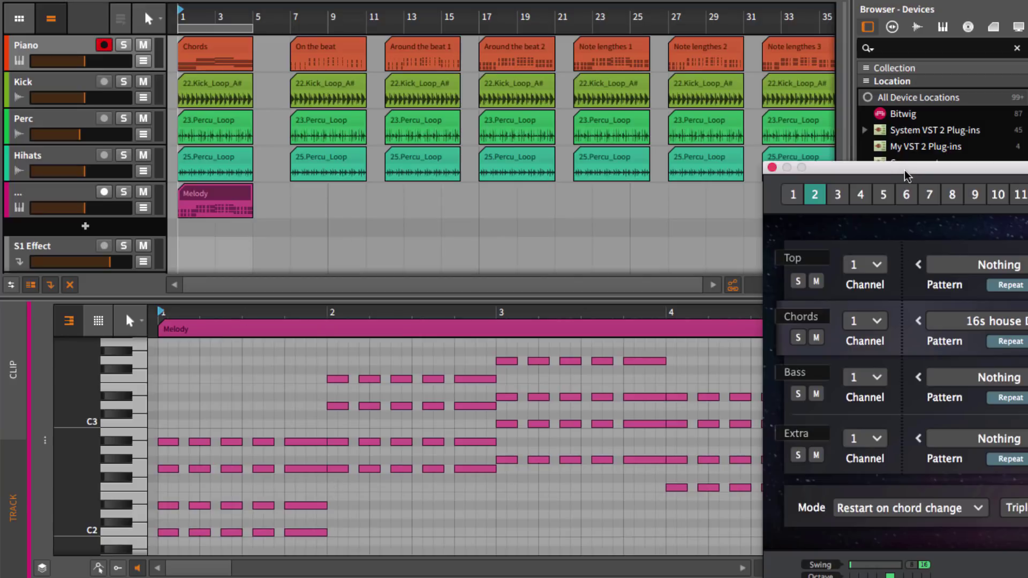
drag(908, 175, 303, 82)
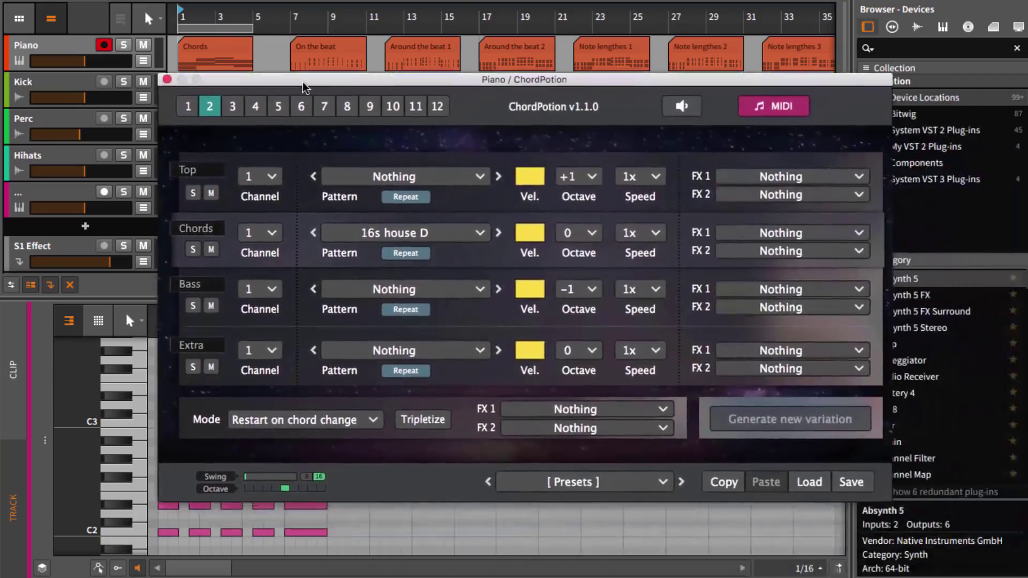
Mute the track holding the Melody clip and play the Chords clip with the Chords row's pattern set to 16s house E.
click(143, 191)
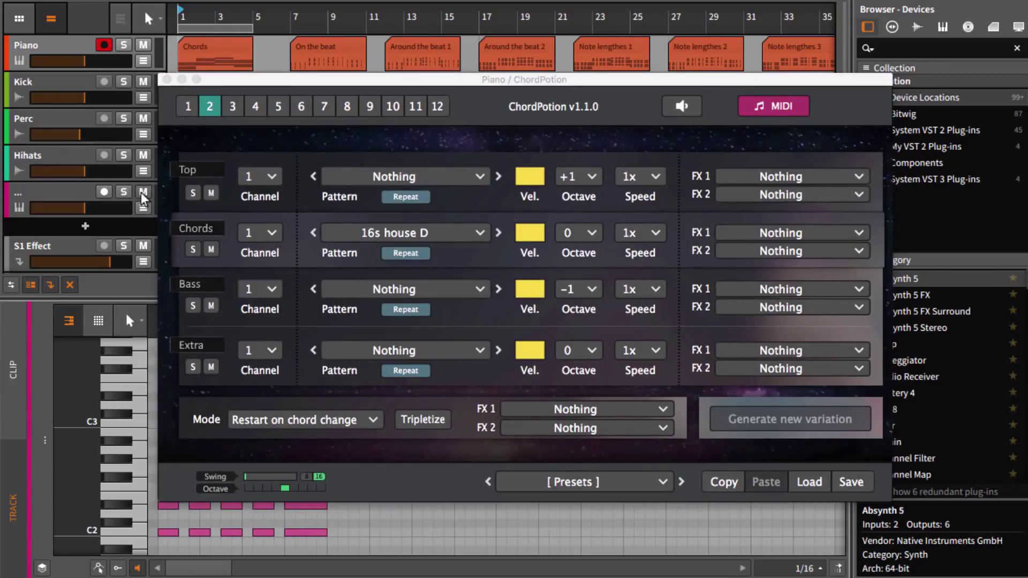
click(499, 238)
key(space)
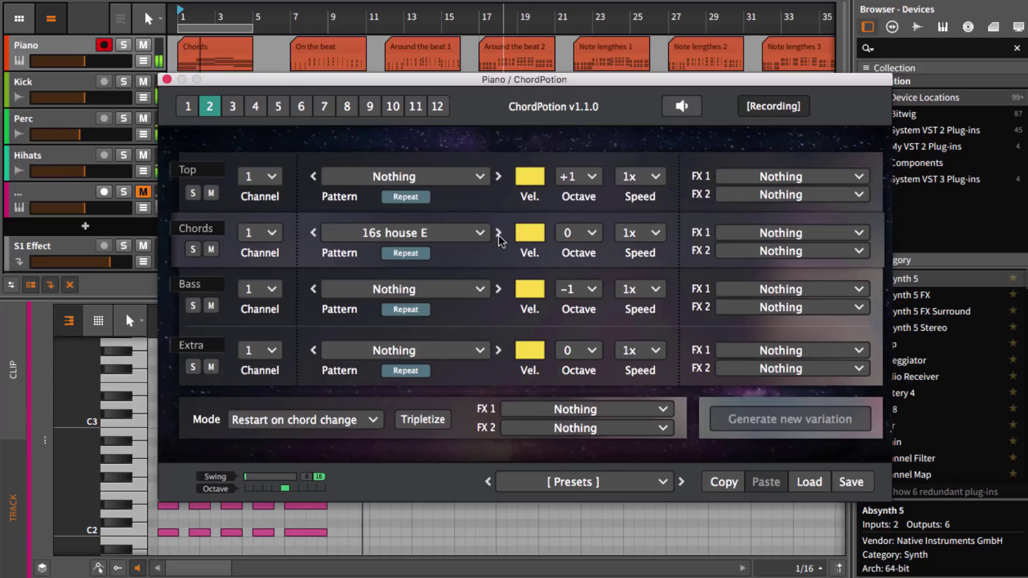
Place the newly captured MIDI at bar 7 of the muted track and view the clip's notes in the editor.
drag(447, 82, 437, 148)
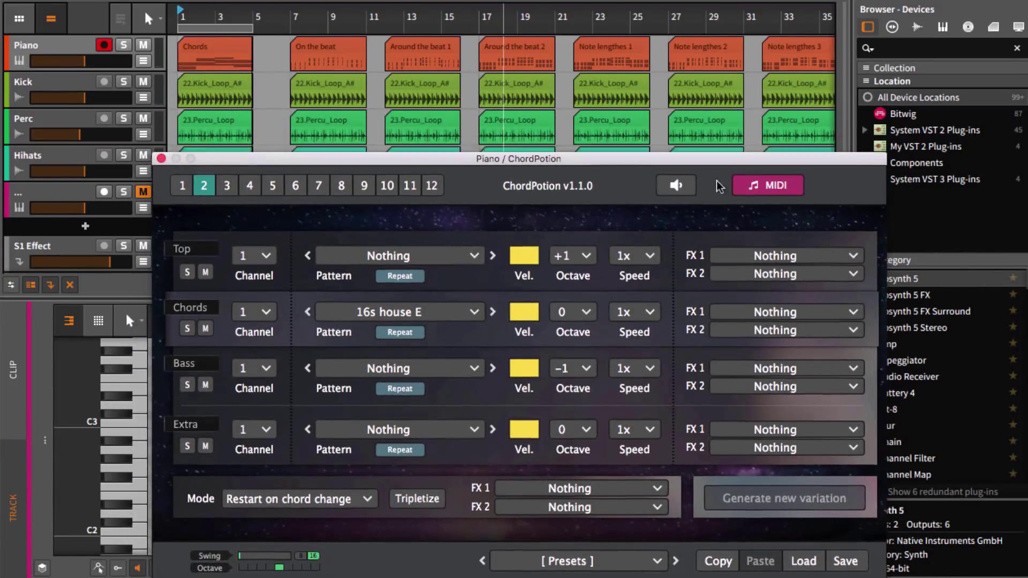
drag(717, 185, 715, 288)
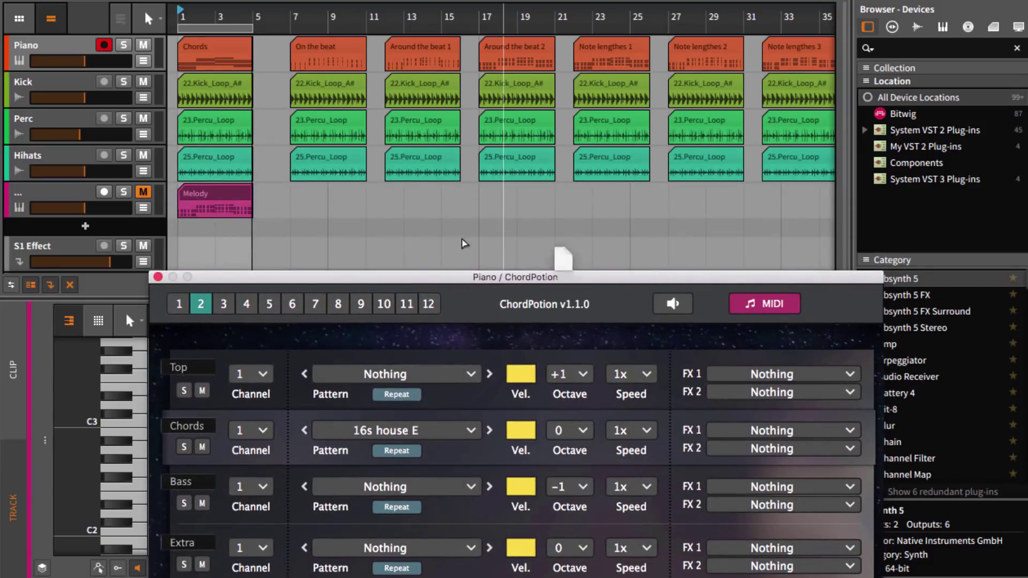
drag(225, 201, 293, 205)
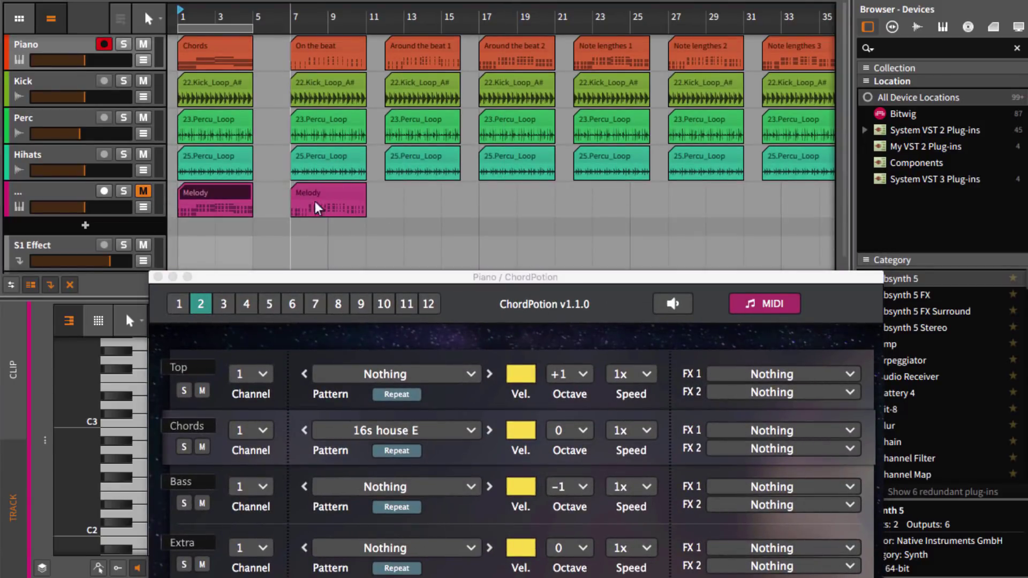
drag(220, 279, 783, 277)
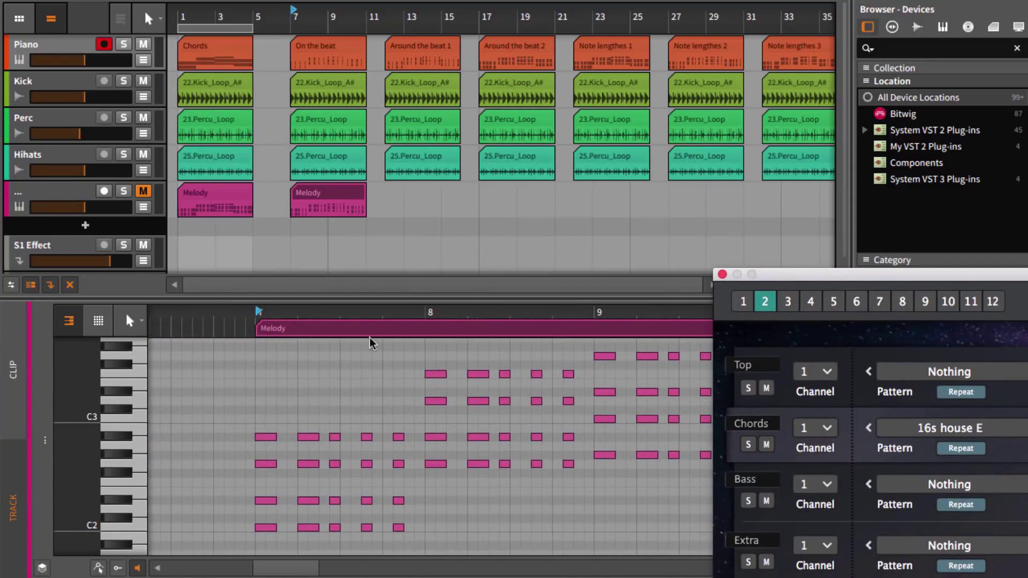
click(326, 192)
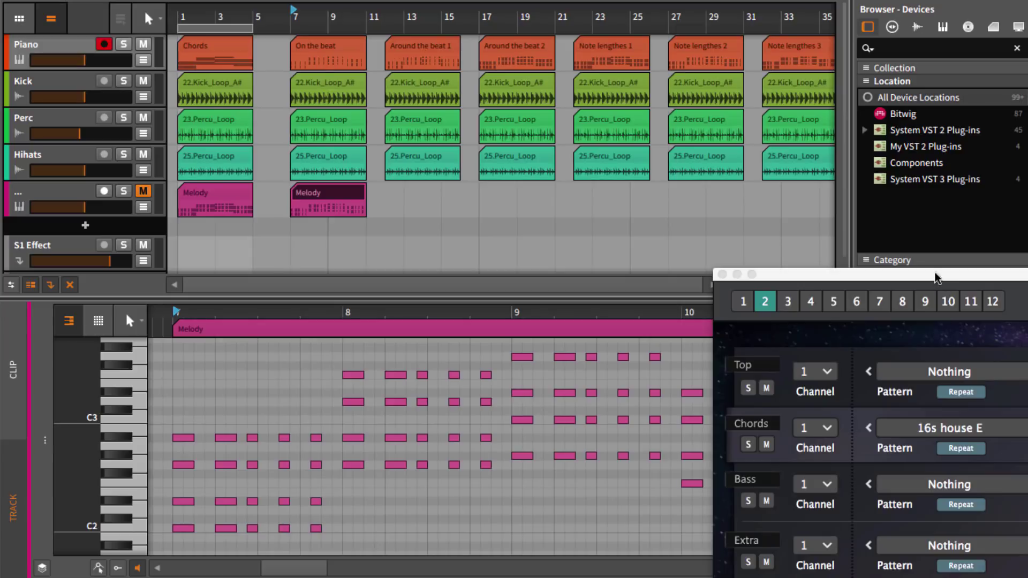
Bring the ChordPotion window back over the arrangement and look through the Chords row's available patterns.
drag(935, 278, 370, 61)
click(470, 215)
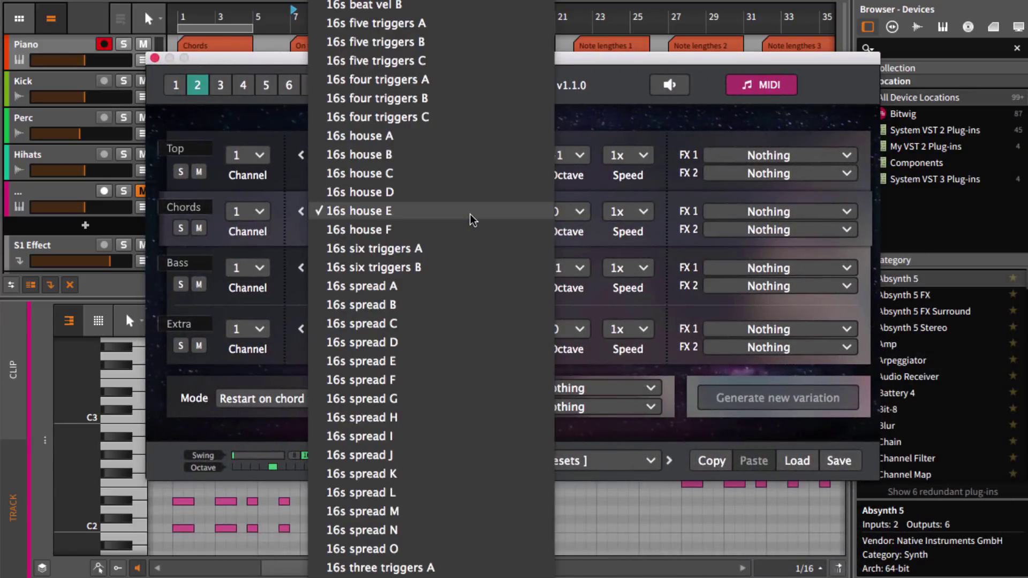
click(281, 199)
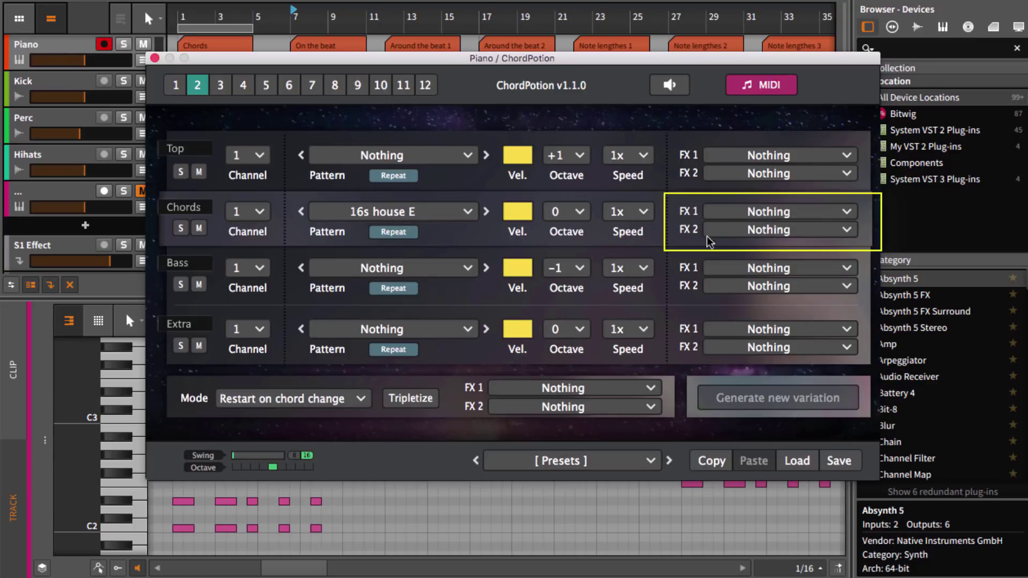
Set the Chords row's FX 1 to Remove notes (M), audition it and generate a new variation.
click(845, 211)
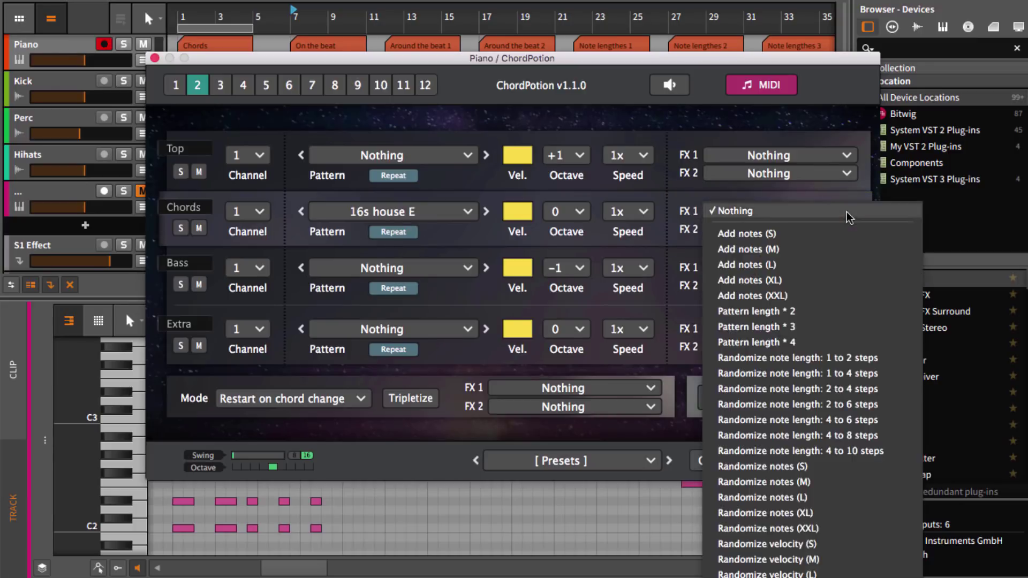
scroll(834, 348, down, 2)
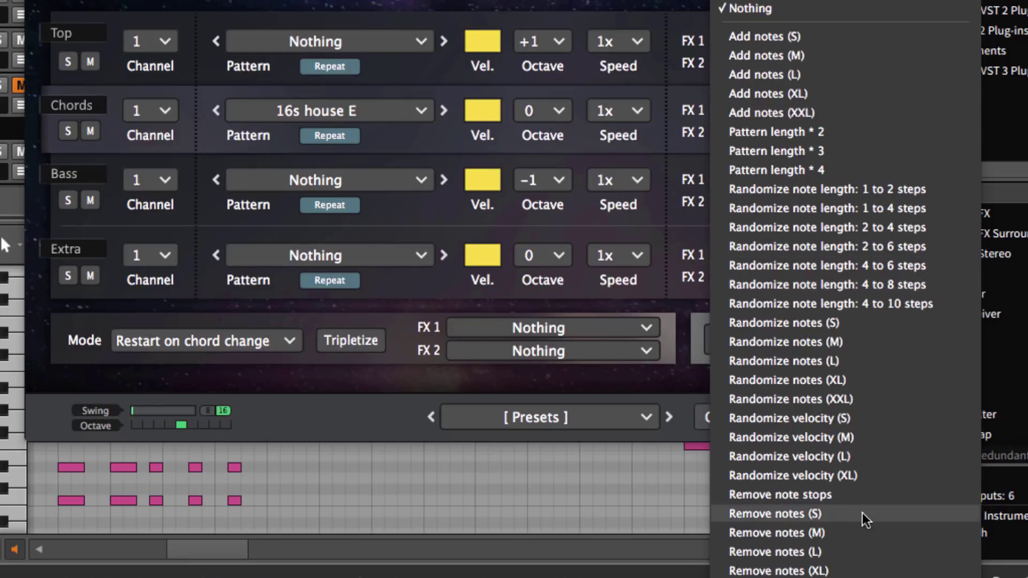
click(850, 528)
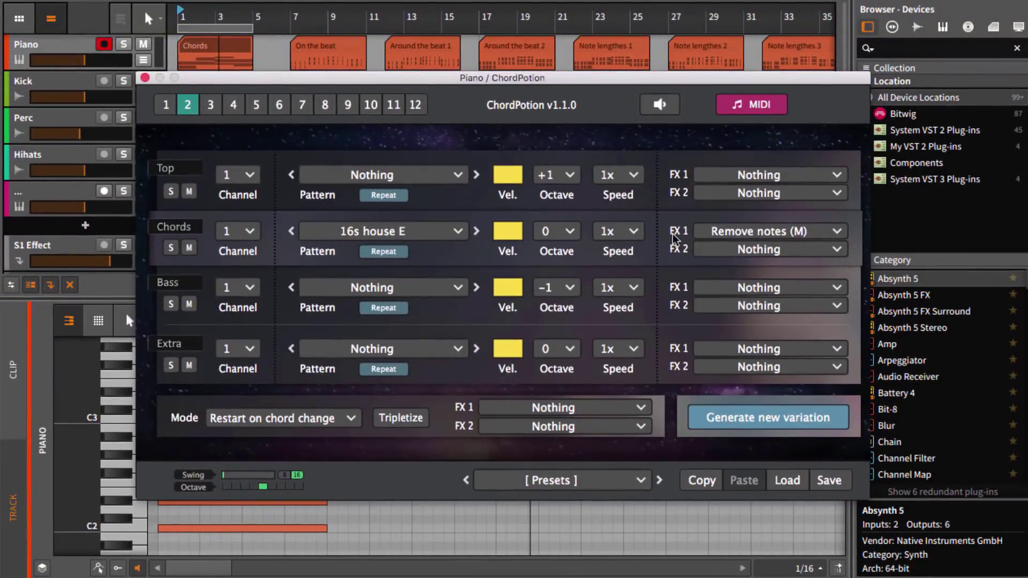
key(space)
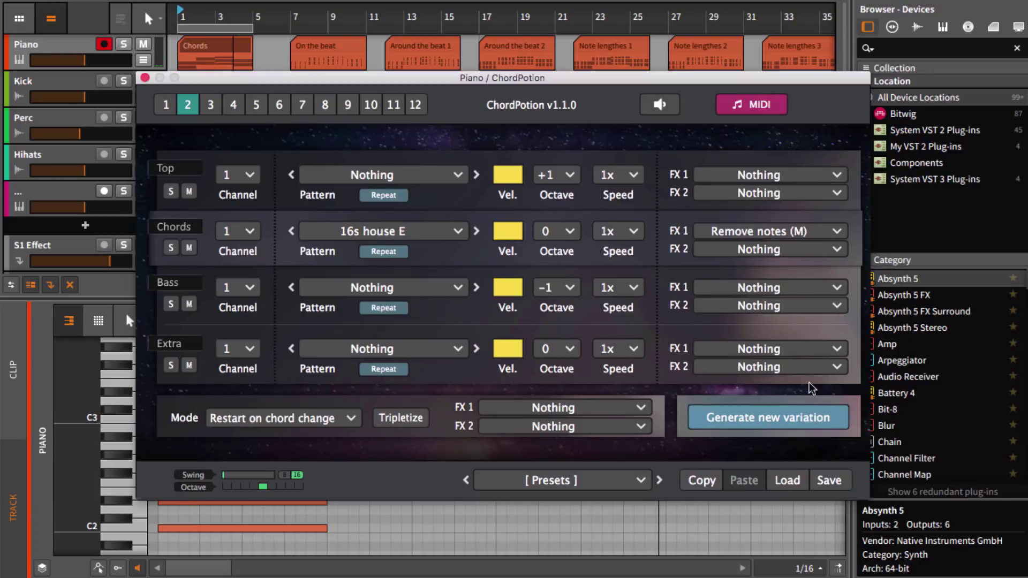
click(826, 422)
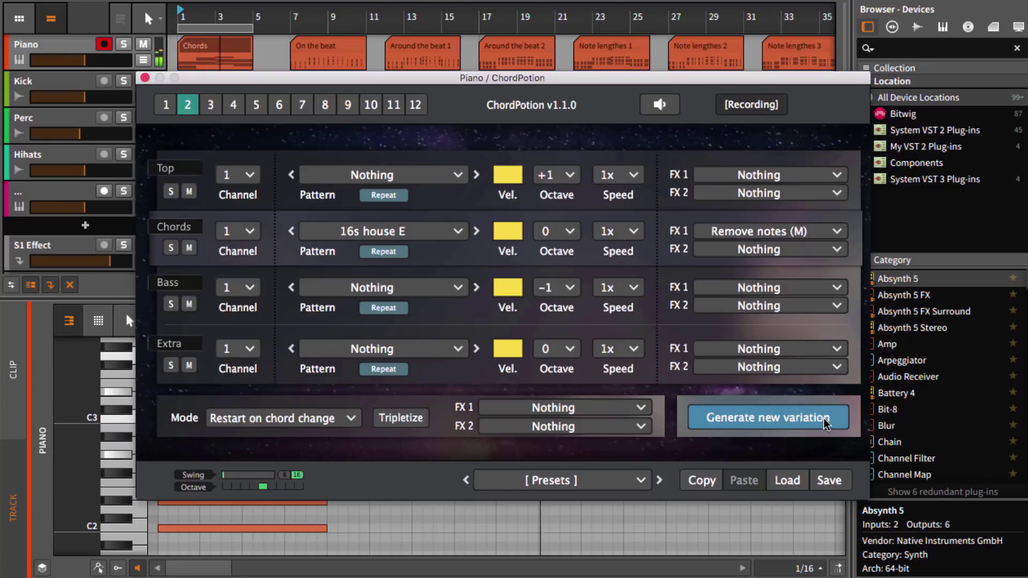
Set the Chords row's FX 2 to Add notes (M) and audition the result.
click(813, 252)
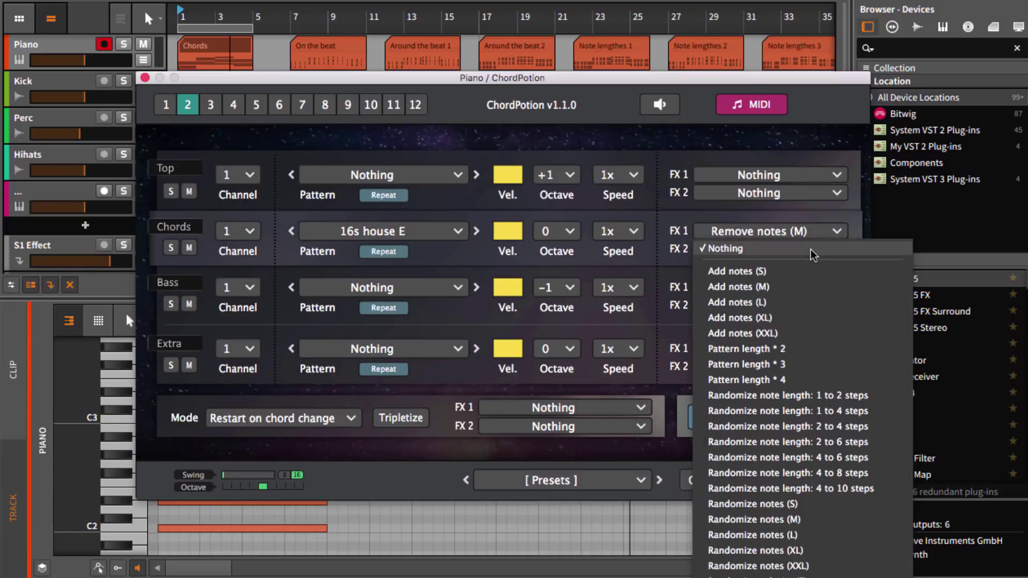
click(775, 289)
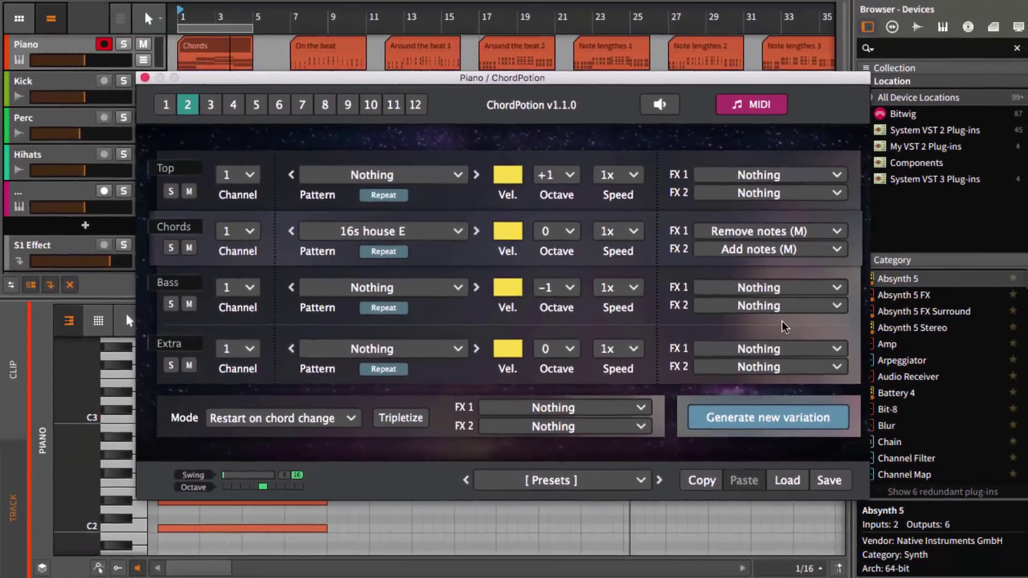
key(space)
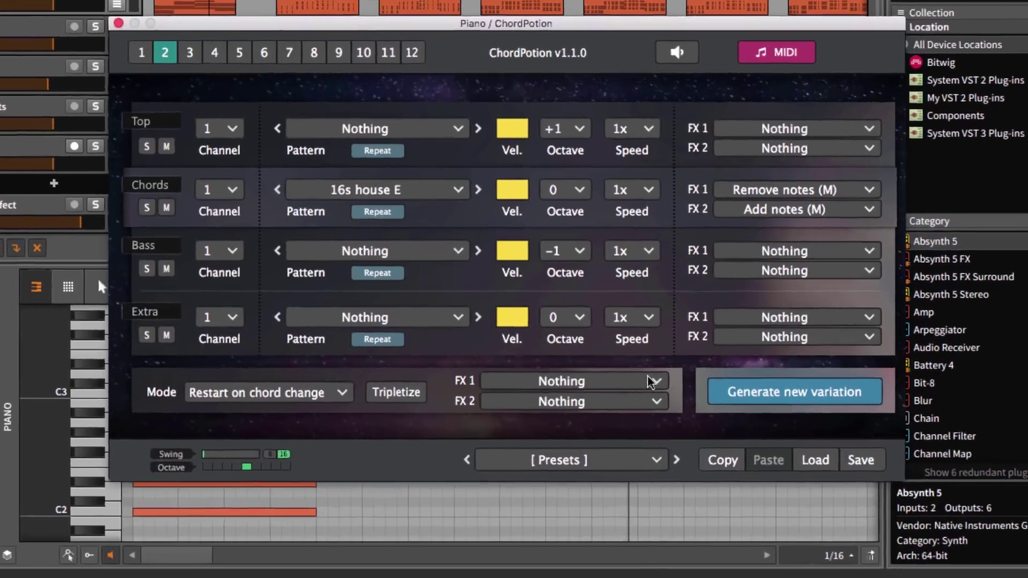
Audition the global FX 1 with Randomize note length: 1 to 4 steps, and change it to Randomize note length: 1 to 2 steps.
click(637, 407)
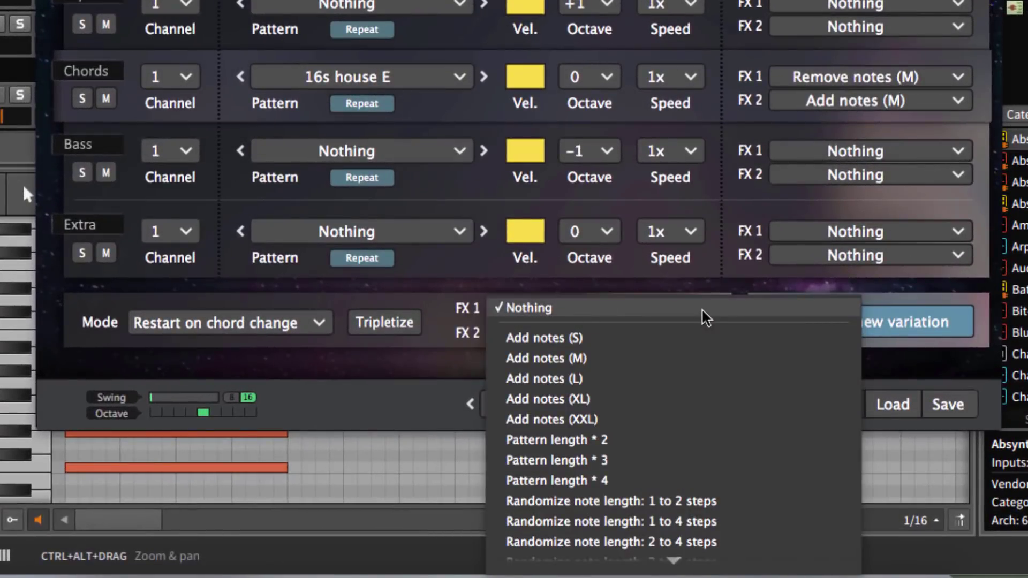
scroll(695, 461, down, 3)
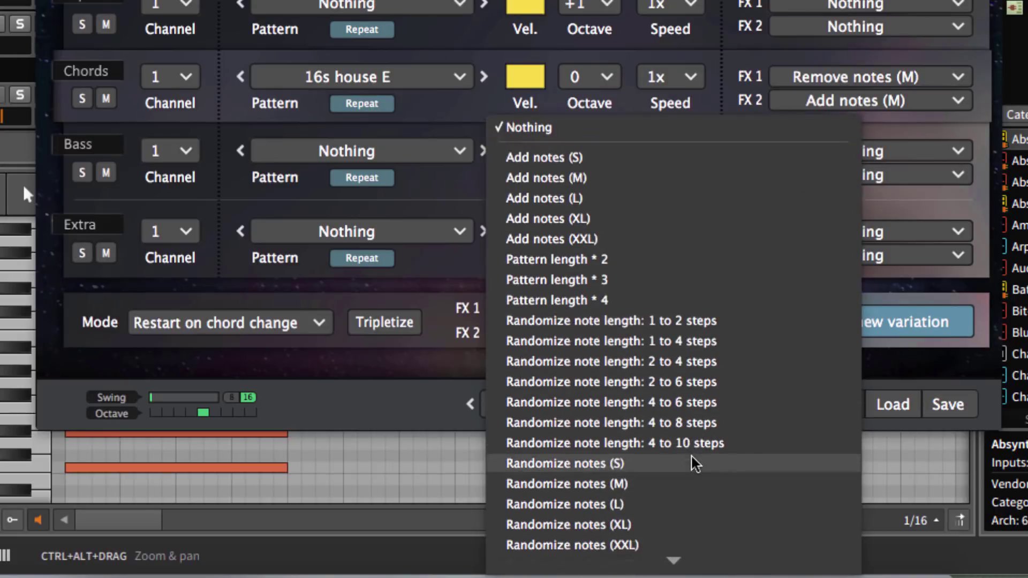
click(719, 342)
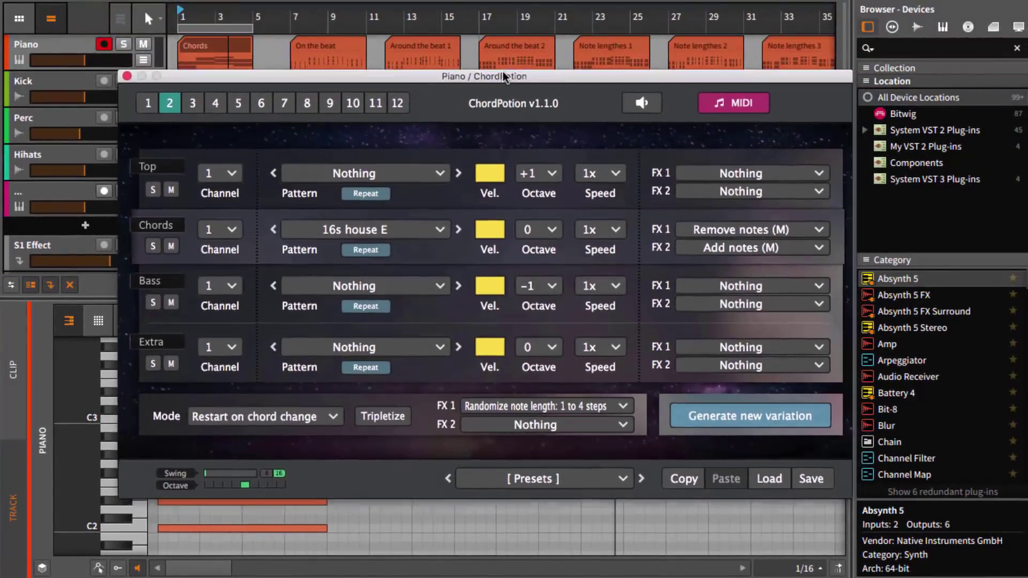
drag(503, 77, 503, 73)
key(space)
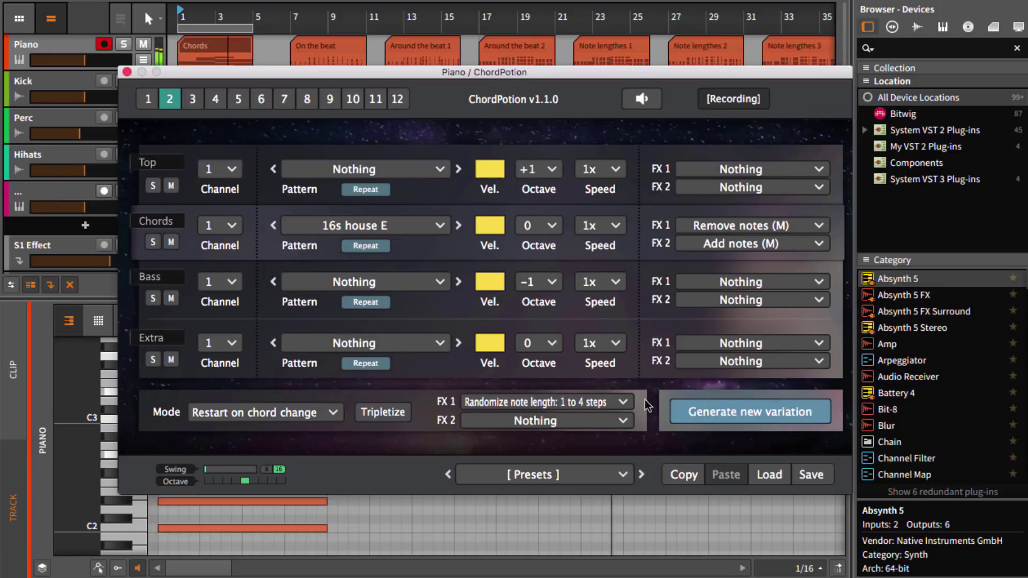
click(627, 403)
click(634, 386)
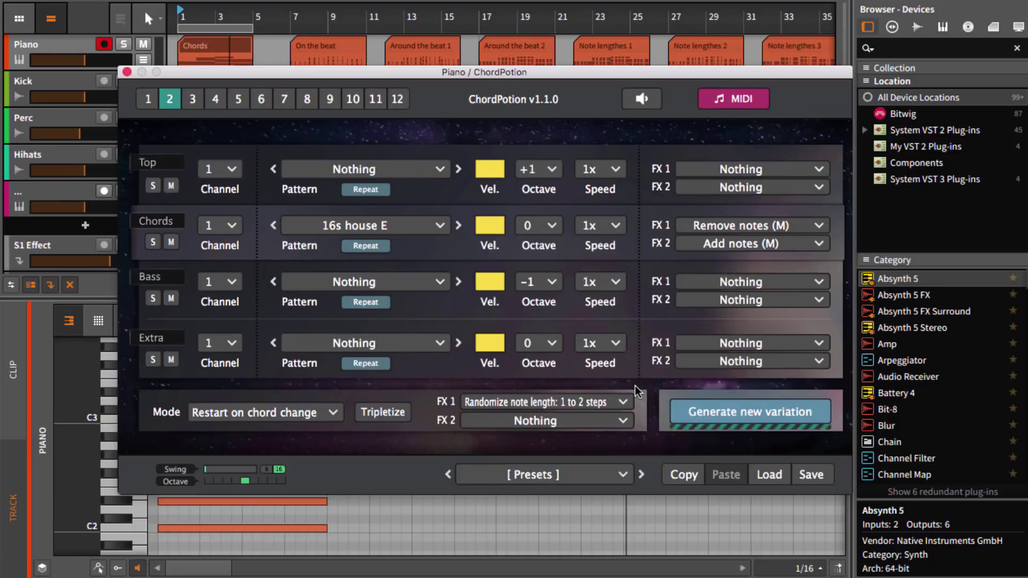
Play the varied pattern, export it as a MIDI clip onto the melody track beneath Around the beat 1, and close the ChordPotion window.
key(space)
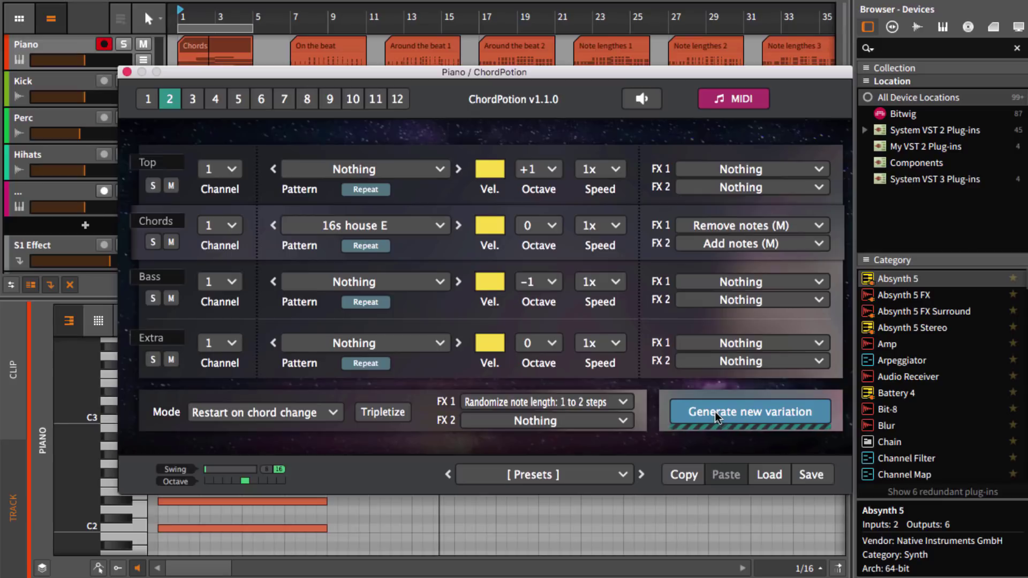
key(space)
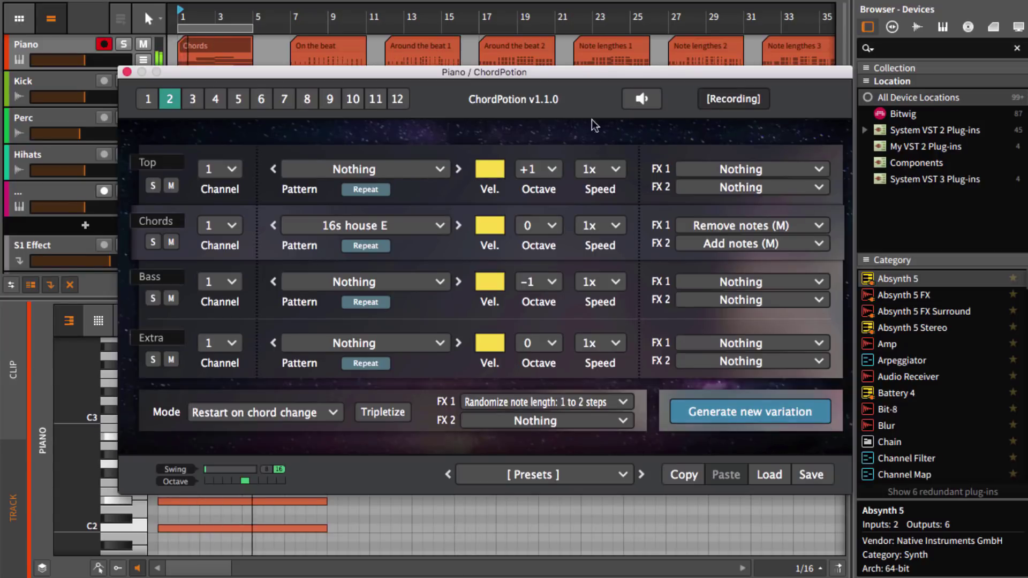
drag(548, 75, 620, 131)
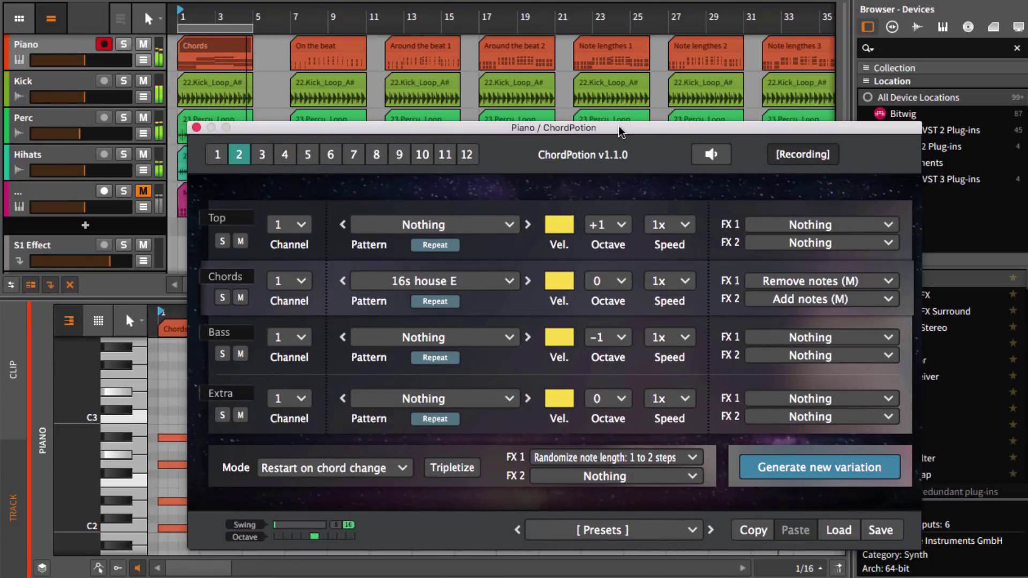
drag(619, 131, 629, 303)
drag(801, 332, 383, 198)
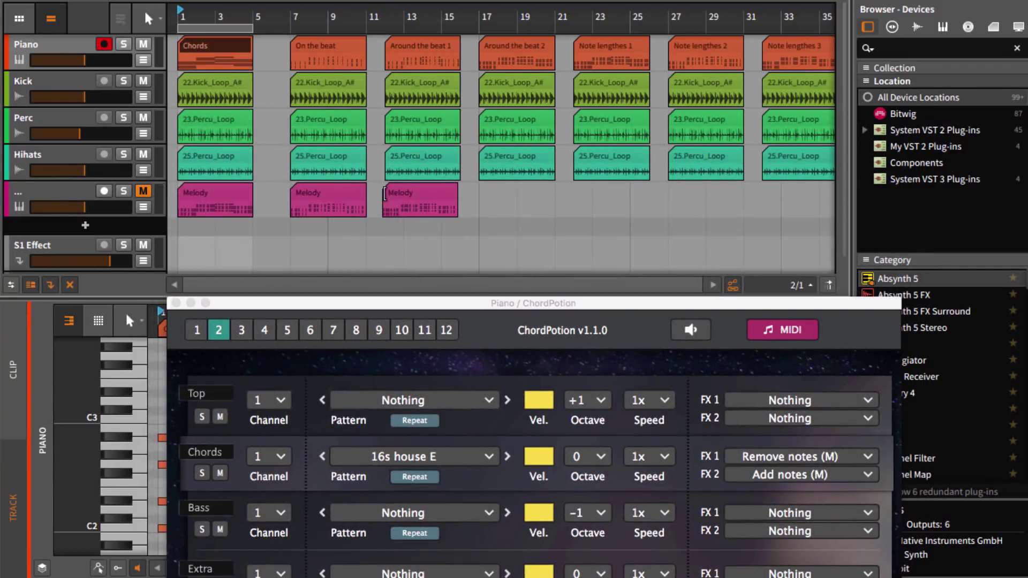
click(176, 303)
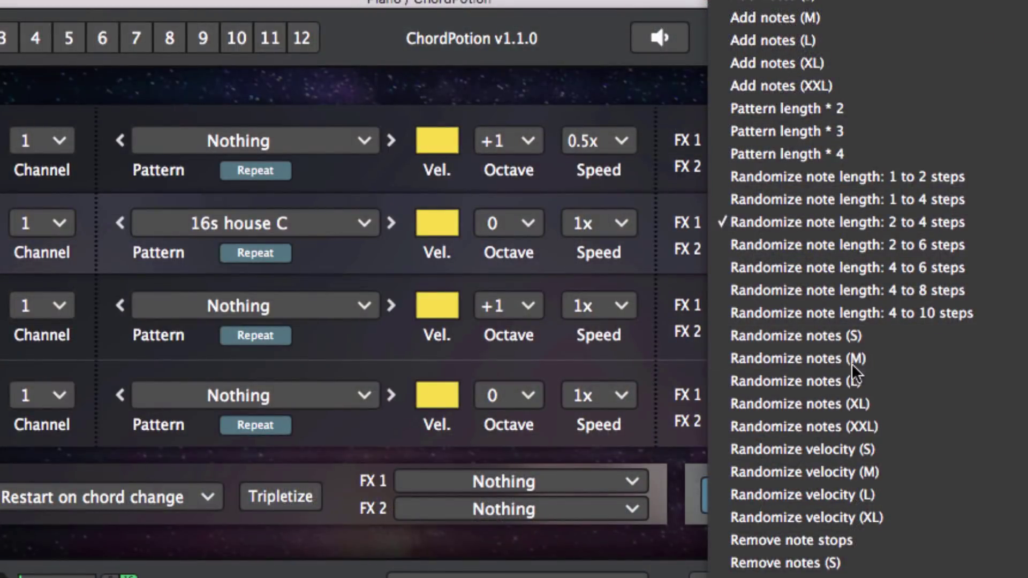
Set the Chords row's FX 1 to Randomize notes (M), audition it and generate a new variation.
click(851, 360)
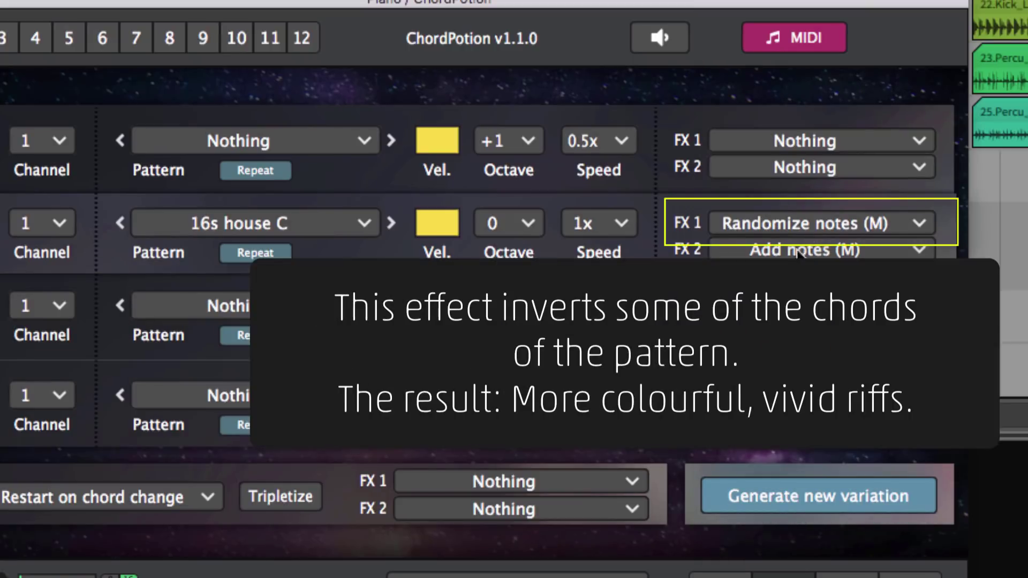
key(space)
click(809, 497)
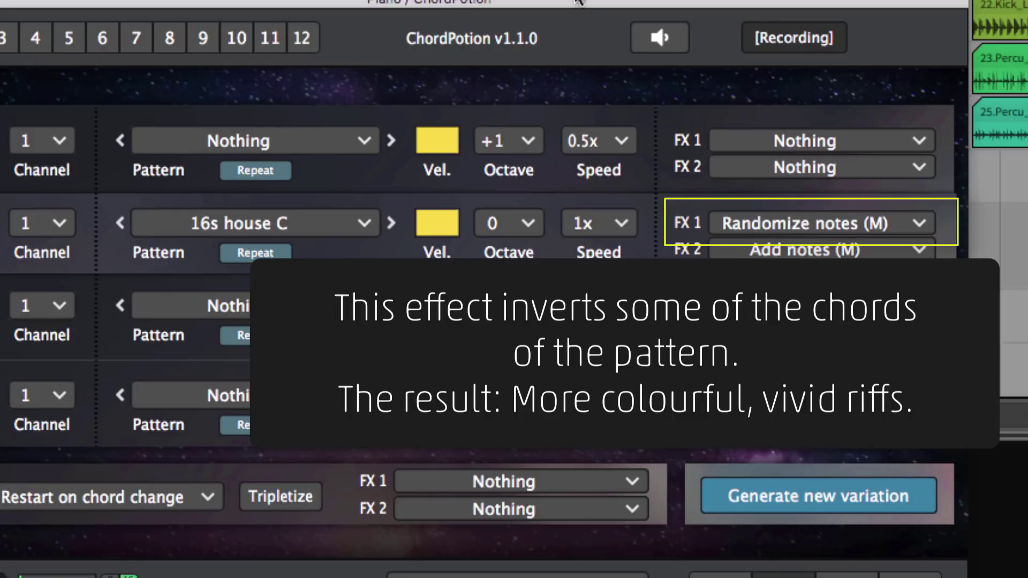
Export the played variation as a MIDI clip onto the melody track at bar 12 and open its notes for inspection.
drag(511, 5, 485, 281)
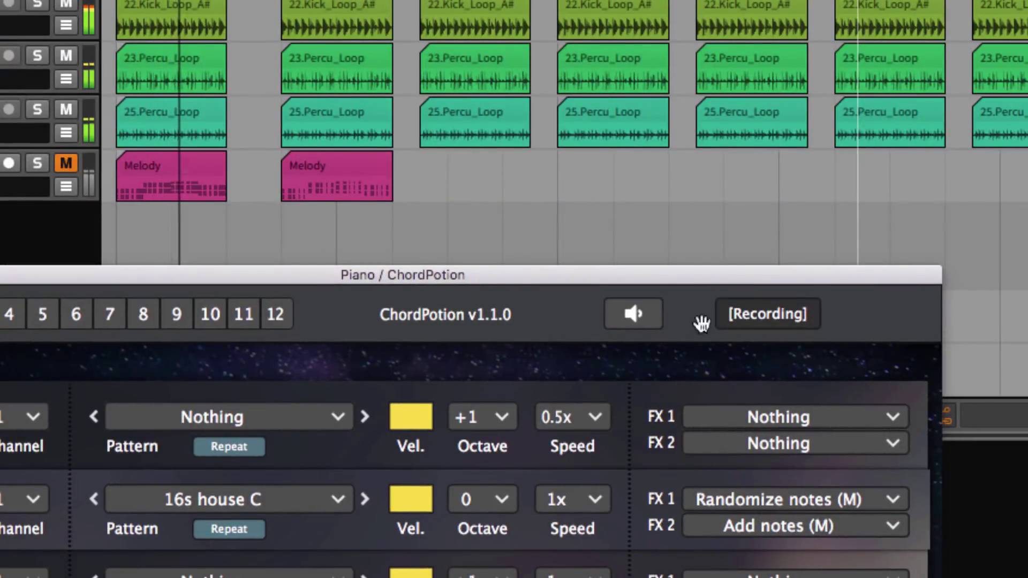
click(803, 320)
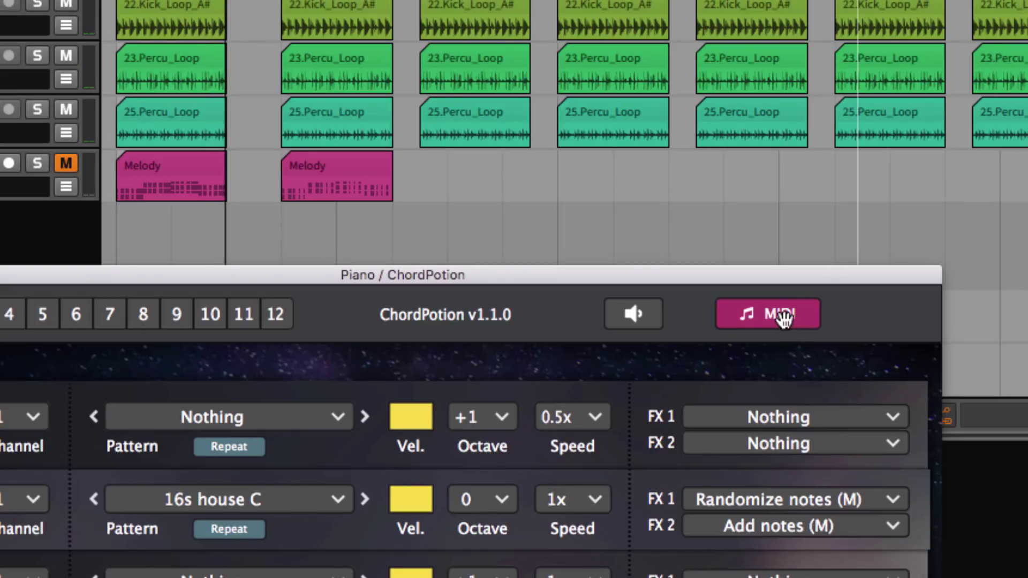
drag(785, 320, 423, 171)
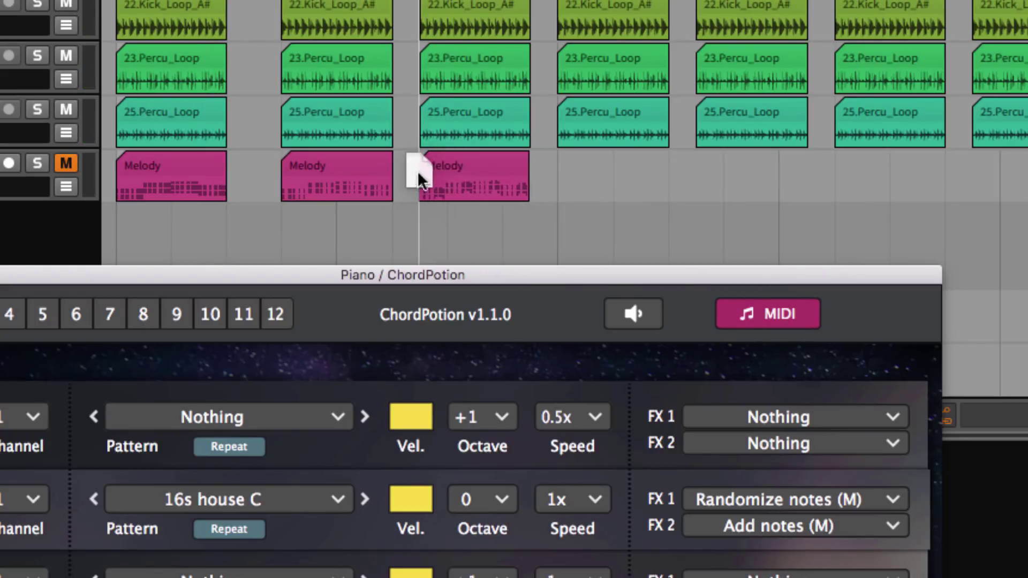
click(448, 164)
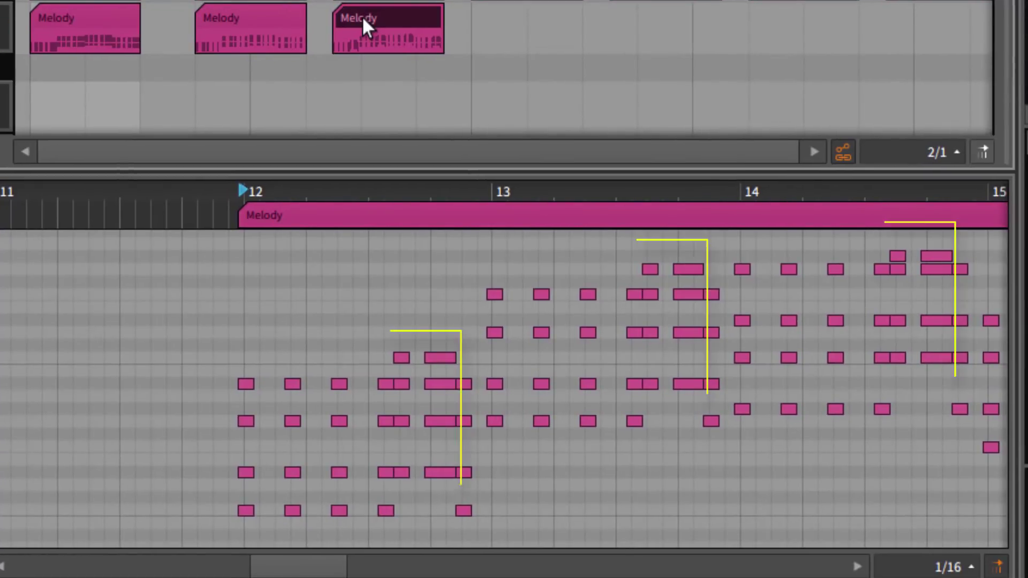